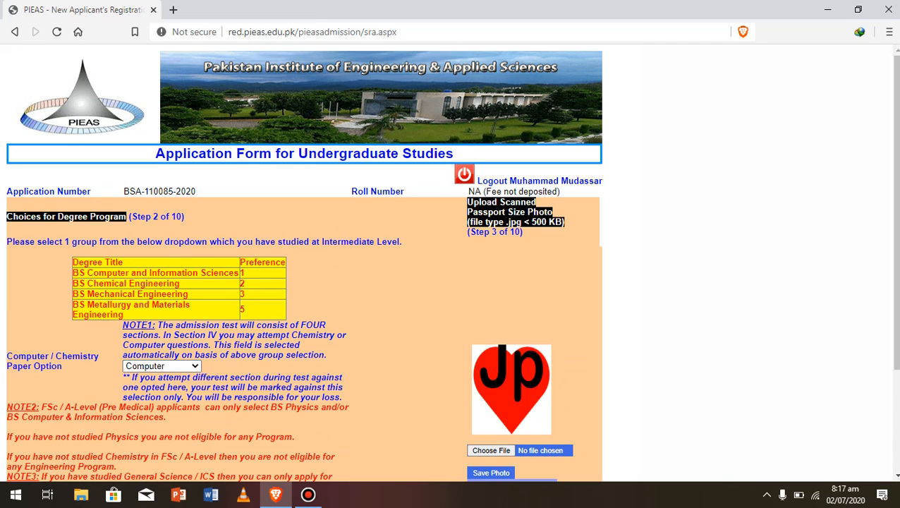
Step: Select Computer as the Computer / Chemistry paper option in the degree program choices
{"action": "scroll", "coordinate": [451, 261], "scroll_direction": "down", "scroll_amount": 1}
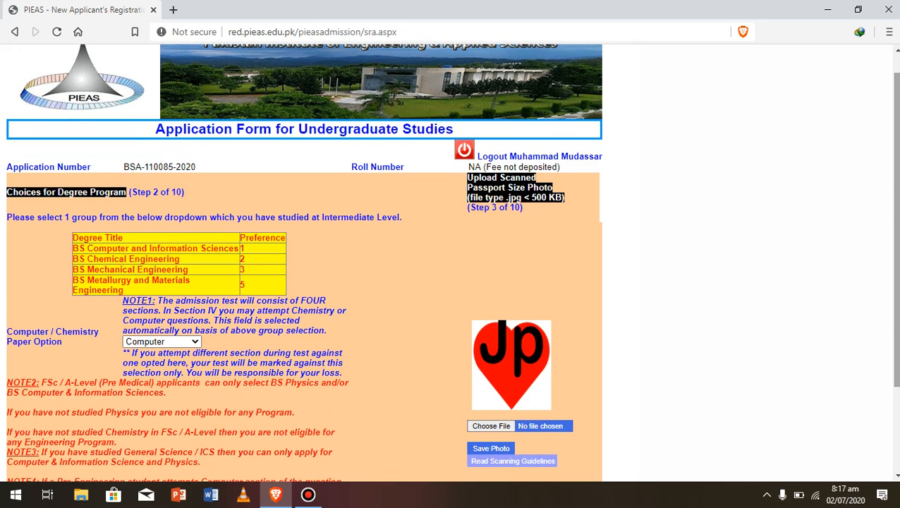
{"action": "scroll", "coordinate": [451, 262], "scroll_direction": "down", "scroll_amount": 1}
{"action": "scroll", "coordinate": [451, 263], "scroll_direction": "down", "scroll_amount": 1}
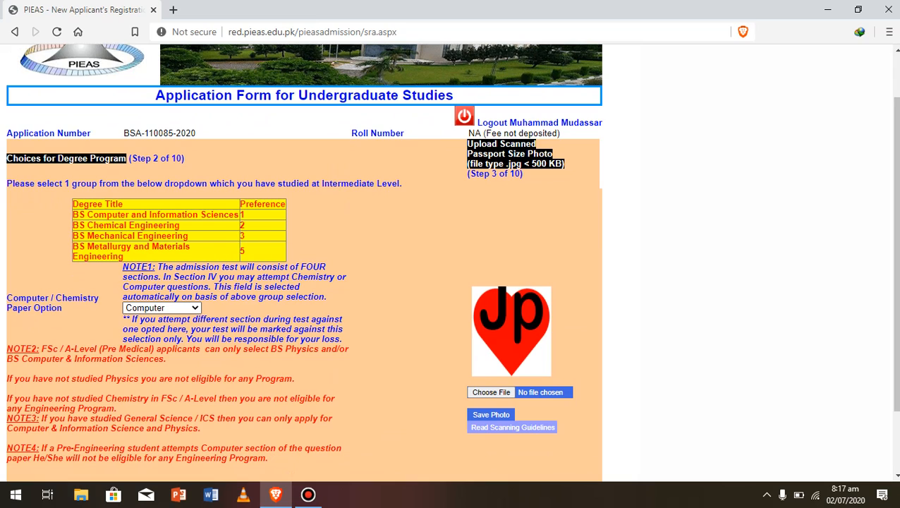
{"action": "left_click", "coordinate": [161, 308]}
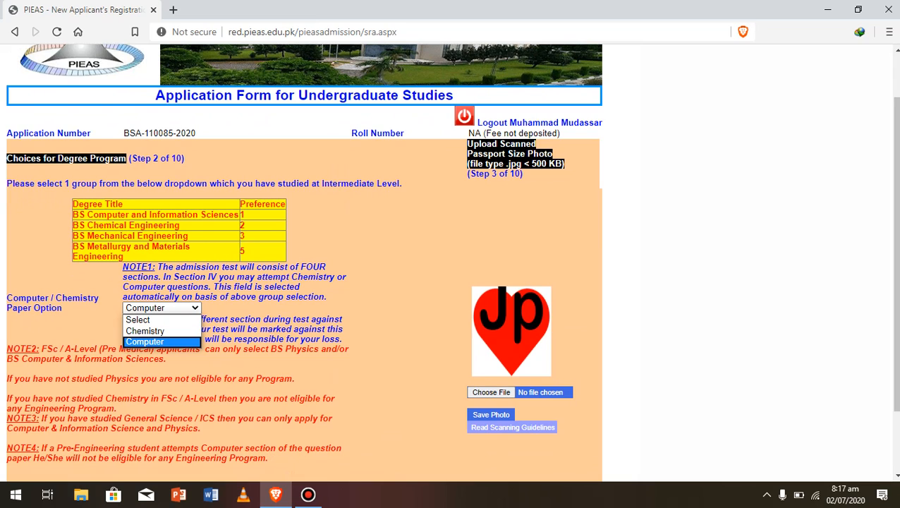
{"action": "left_click", "coordinate": [144, 342]}
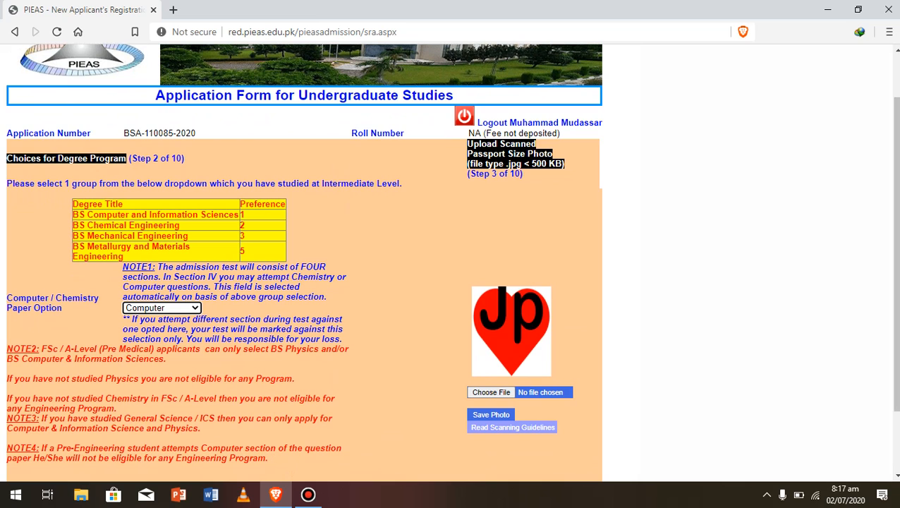
Step: Look at the file picker for the applicant's photo, close it without choosing a file, and continue to the personal information page
{"action": "left_click", "coordinate": [490, 392]}
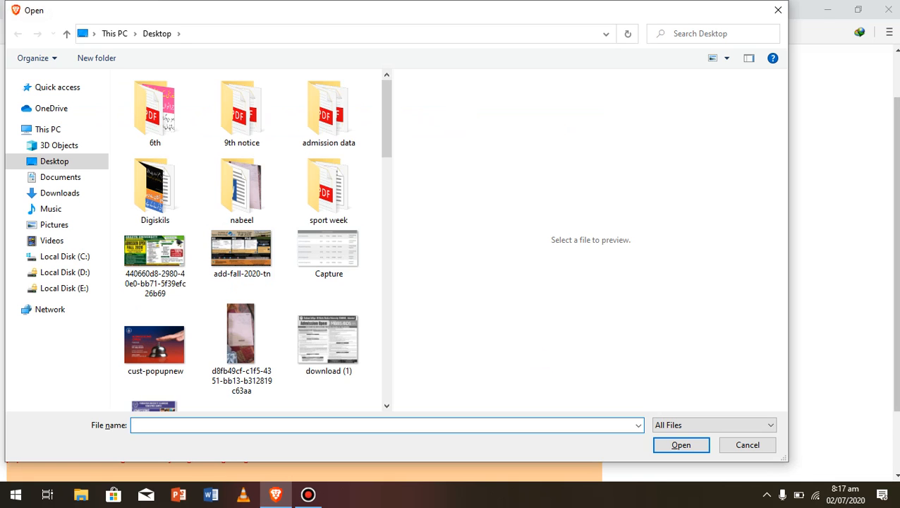
{"action": "key", "text": "Escape"}
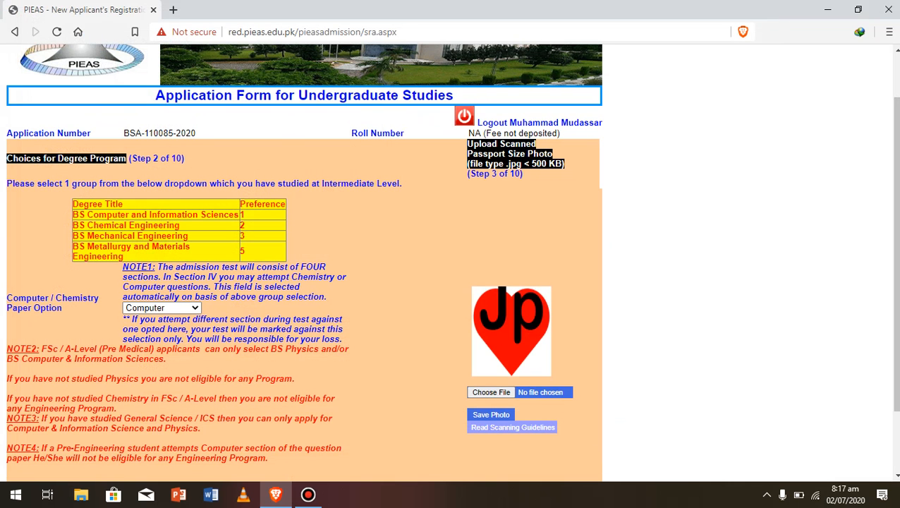
{"action": "scroll", "coordinate": [451, 261], "scroll_direction": "down", "scroll_amount": 2}
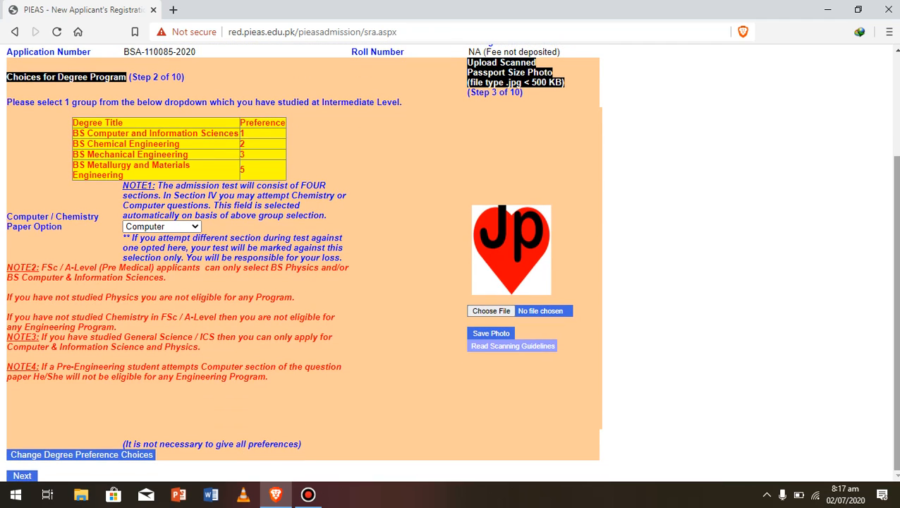
{"action": "left_click", "coordinate": [21, 475]}
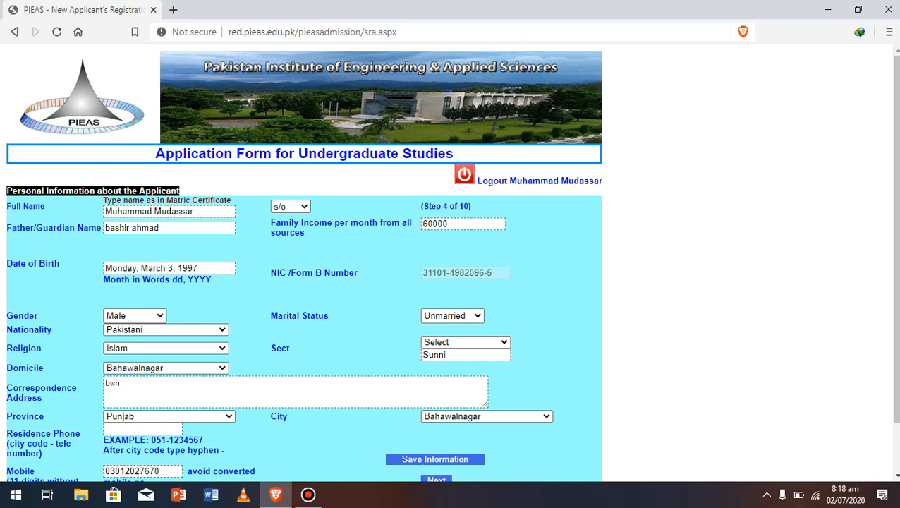
Step: Review the personal information, continue to the educational qualifications, and open the form for adding or removing qualifications
{"action": "scroll", "coordinate": [451, 263], "scroll_direction": "down", "scroll_amount": 1}
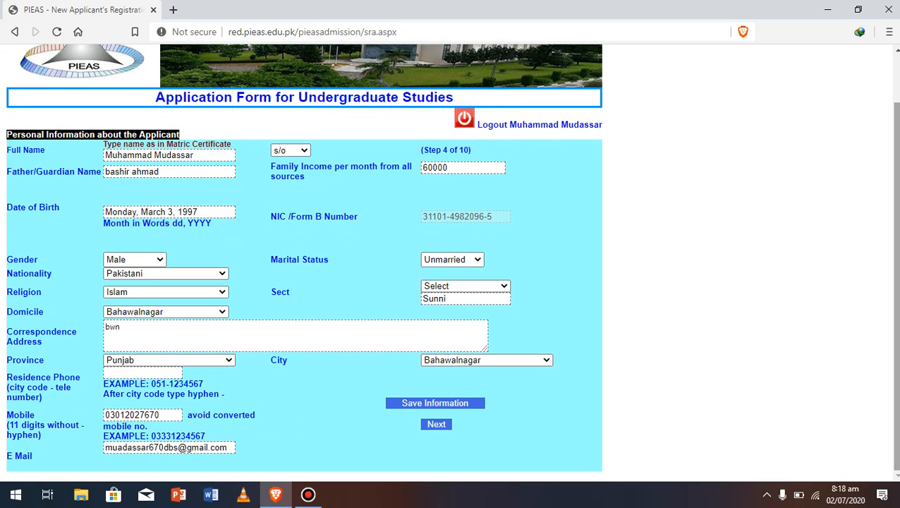
{"action": "left_click", "coordinate": [436, 424]}
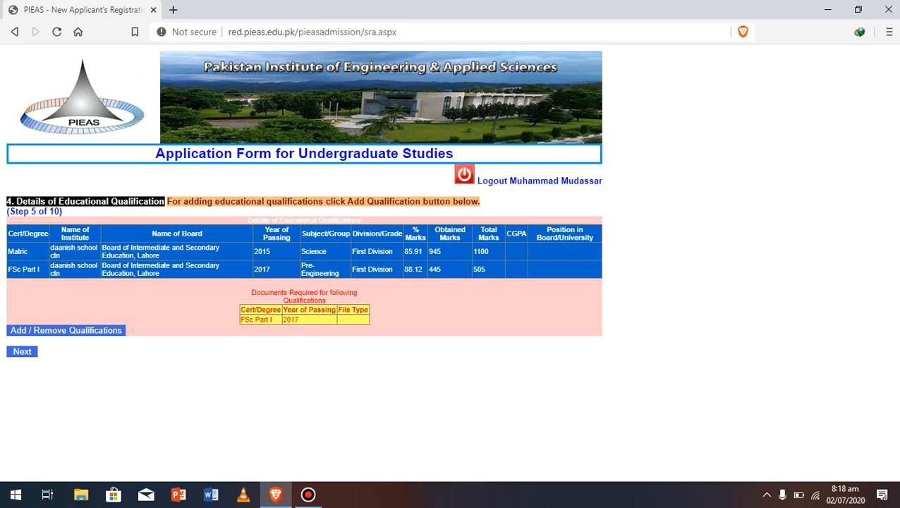
{"action": "left_click", "coordinate": [66, 330]}
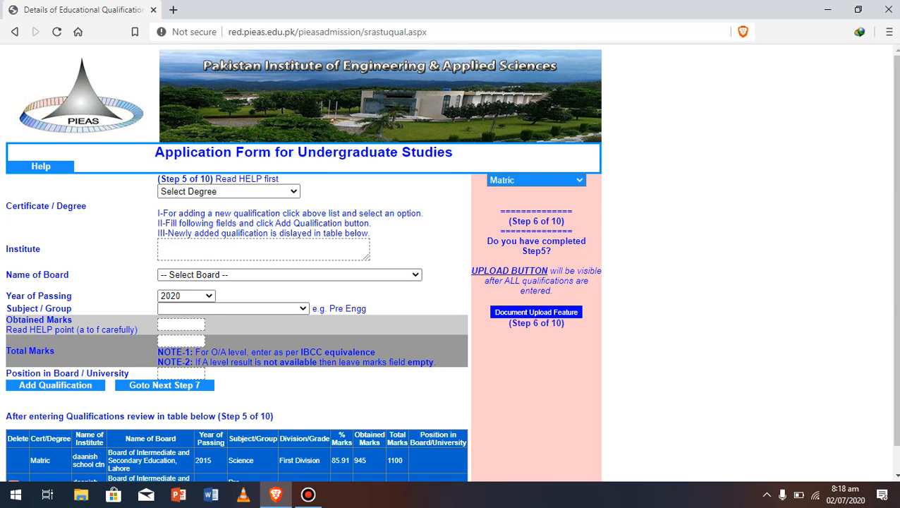
Step: Choose FSc as the certificate / degree of the new qualification
{"action": "scroll", "coordinate": [451, 260], "scroll_direction": "down", "scroll_amount": 1}
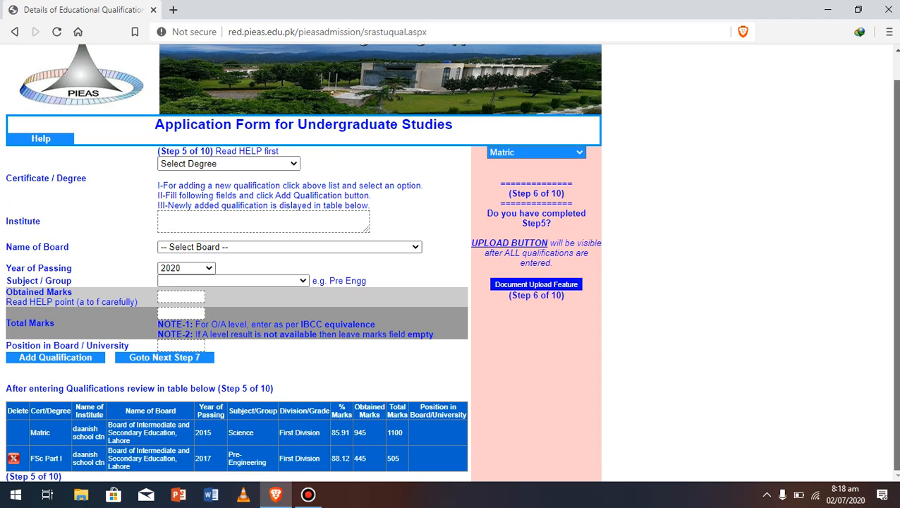
{"action": "scroll", "coordinate": [451, 262], "scroll_direction": "up", "scroll_amount": 1}
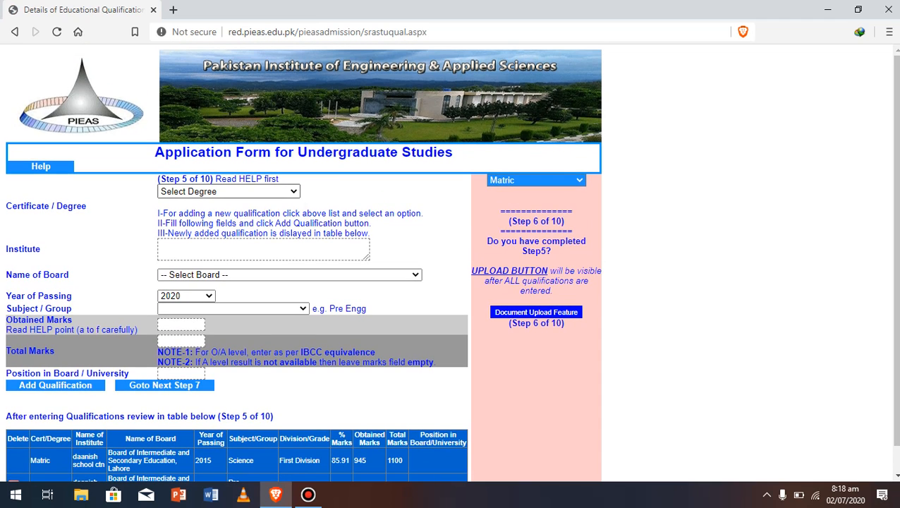
{"action": "left_click", "coordinate": [228, 192]}
{"action": "key", "text": "Return"}
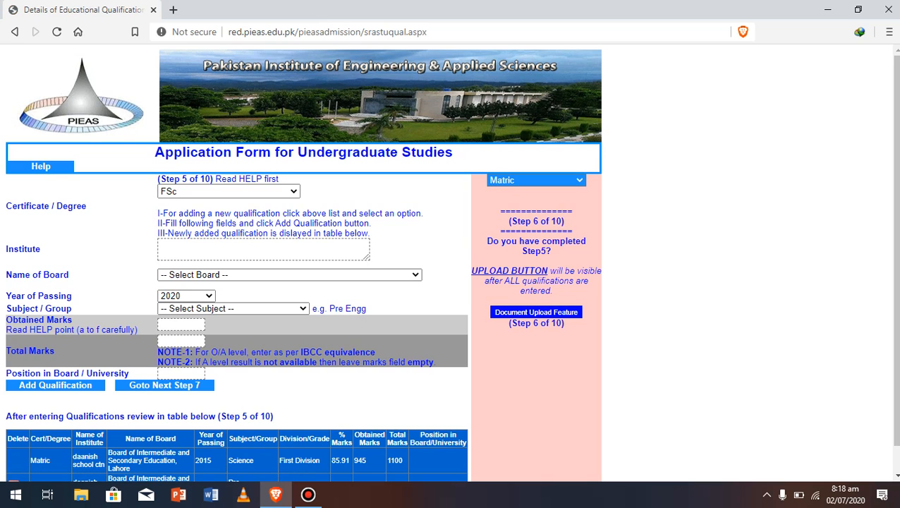
{"action": "left_click", "coordinate": [308, 494]}
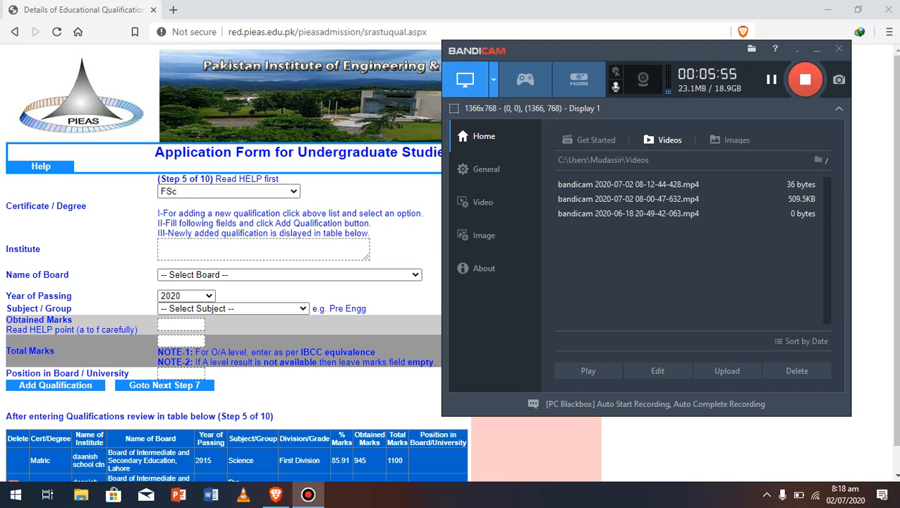
{"action": "left_click", "coordinate": [309, 494]}
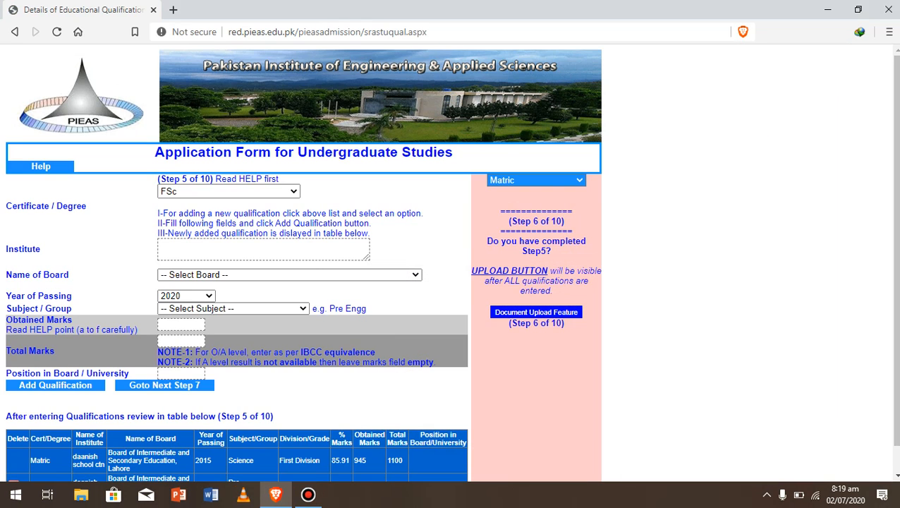
Step: Enter "daanish school ctn" as the institute for the FSc qualification
{"action": "left_click", "coordinate": [262, 249]}
{"action": "type", "text": "bwn"}
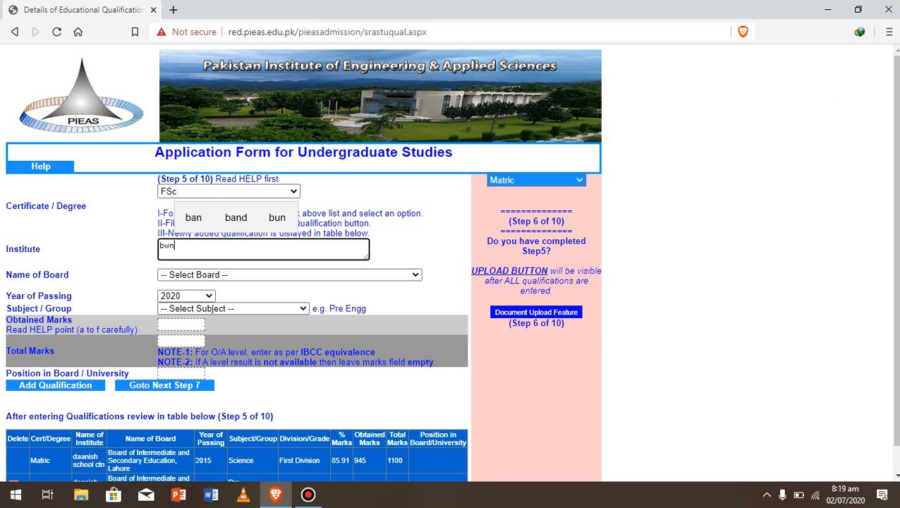
{"action": "key", "text": "BackSpace"}
{"action": "key", "text": "BackSpace"}
{"action": "key", "text": "BackSpace"}
{"action": "type", "text": "daa"}
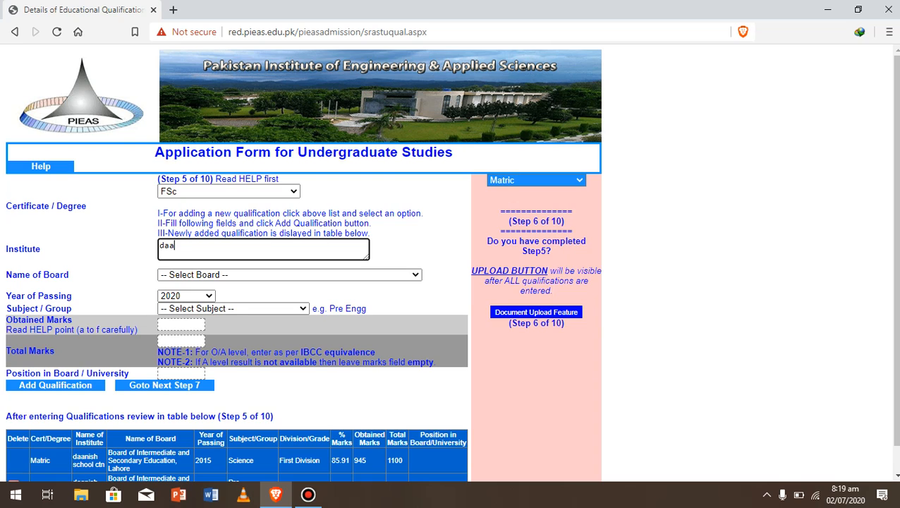
{"action": "type", "text": "nish school ctn"}
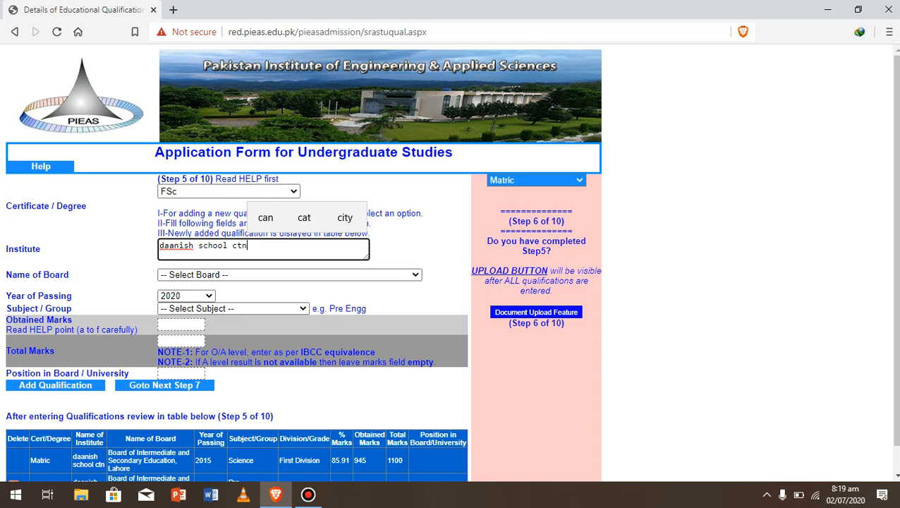
{"action": "key", "text": "Tab"}
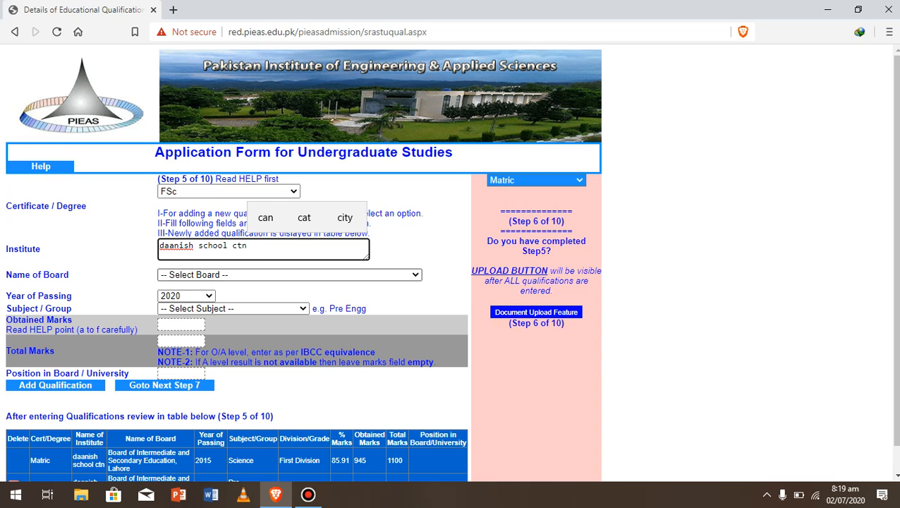
Step: Set the qualification's board to Board of Intermediate and Secondary Education, Lahore
{"action": "key", "text": "alt+Down"}
{"action": "key", "text": "Up"}
{"action": "key", "text": "Up"}
{"action": "key", "text": "Up"}
{"action": "key", "text": "Up"}
{"action": "key", "text": "Up"}
{"action": "key", "text": "Up"}
{"action": "key", "text": "Up"}
{"action": "key", "text": "Up"}
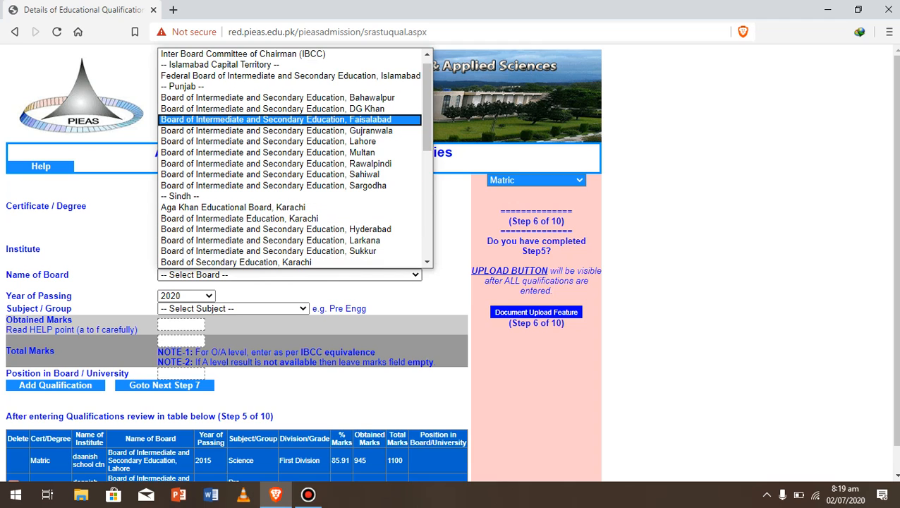
{"action": "key", "text": "Down"}
{"action": "key", "text": "Down"}
{"action": "key", "text": "Down"}
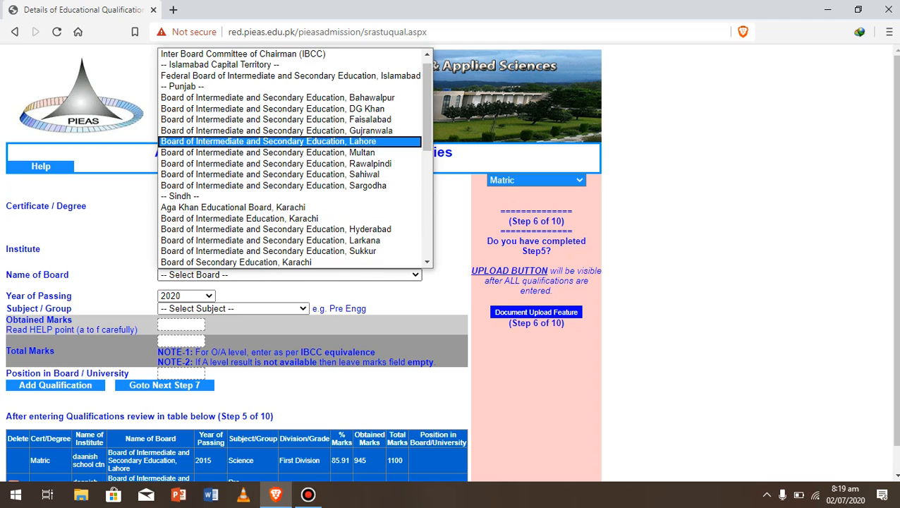
{"action": "key", "text": "Return"}
Step: Set the year of passing for the FSc qualification to 2018
{"action": "key", "text": "ctrl+minus"}
{"action": "key", "text": "ctrl+minus"}
{"action": "key", "text": "ctrl+minus"}
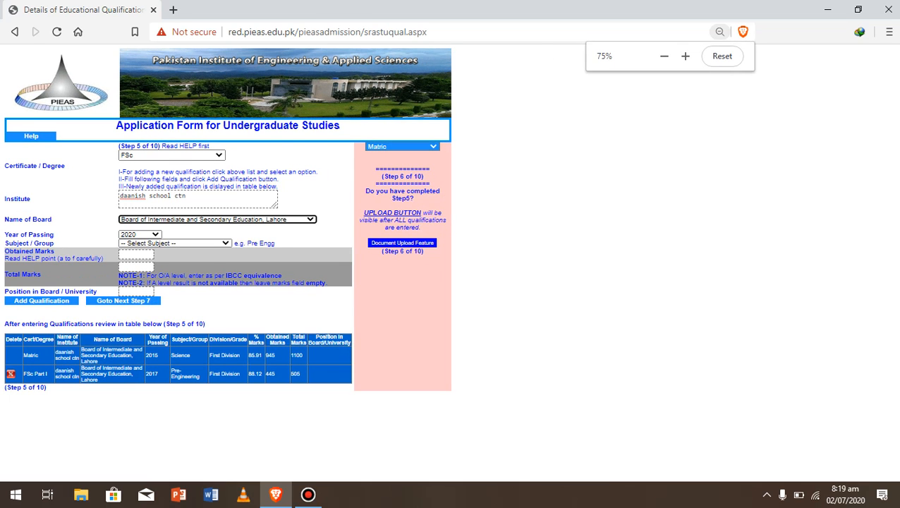
{"action": "key", "text": "ctrl+plus"}
{"action": "key", "text": "Tab"}
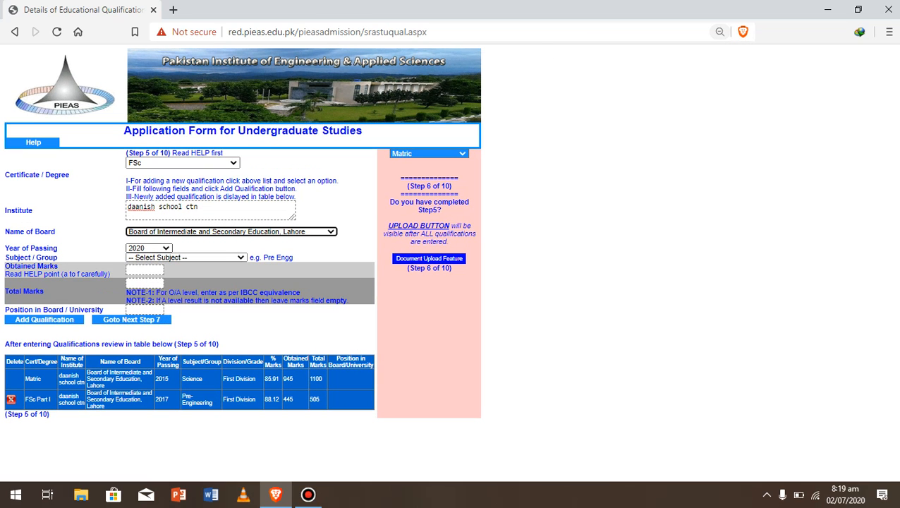
{"action": "key", "text": "alt+Down"}
{"action": "key", "text": "Down"}
{"action": "key", "text": "Down"}
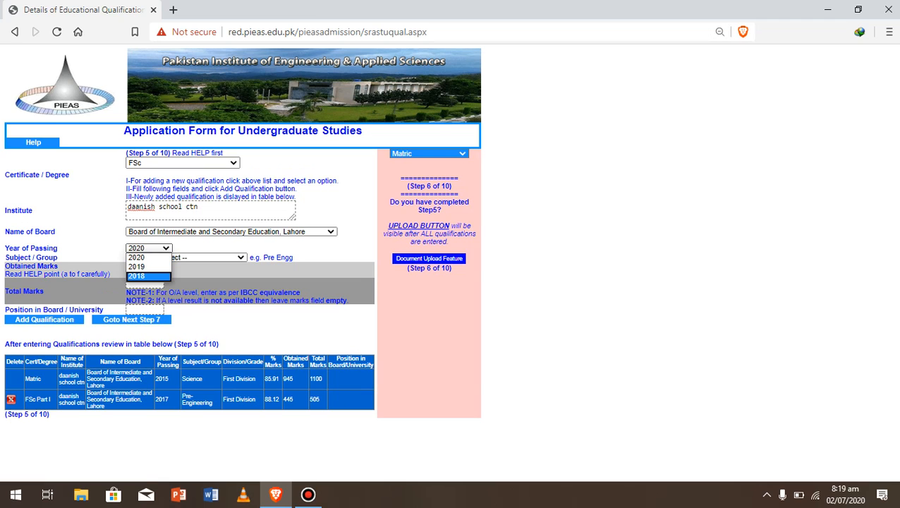
{"action": "key", "text": "Return"}
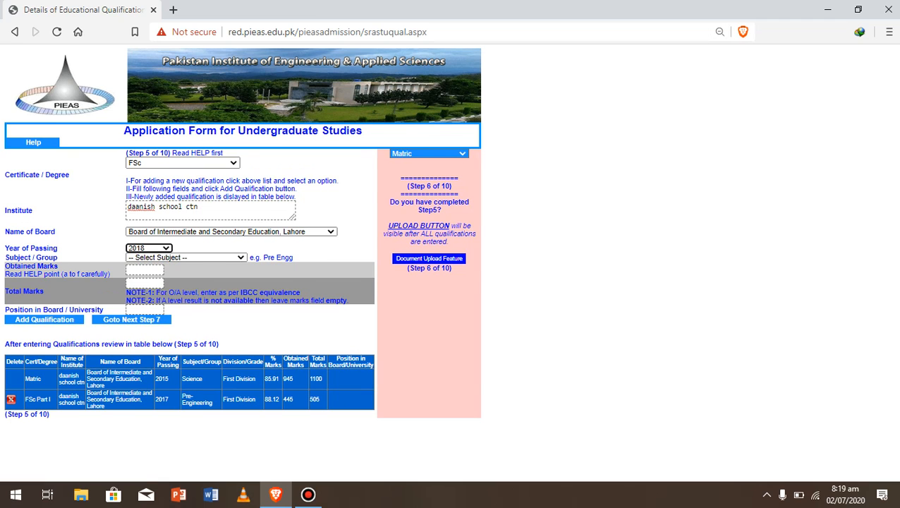
{"action": "key", "text": "ctrl+plus"}
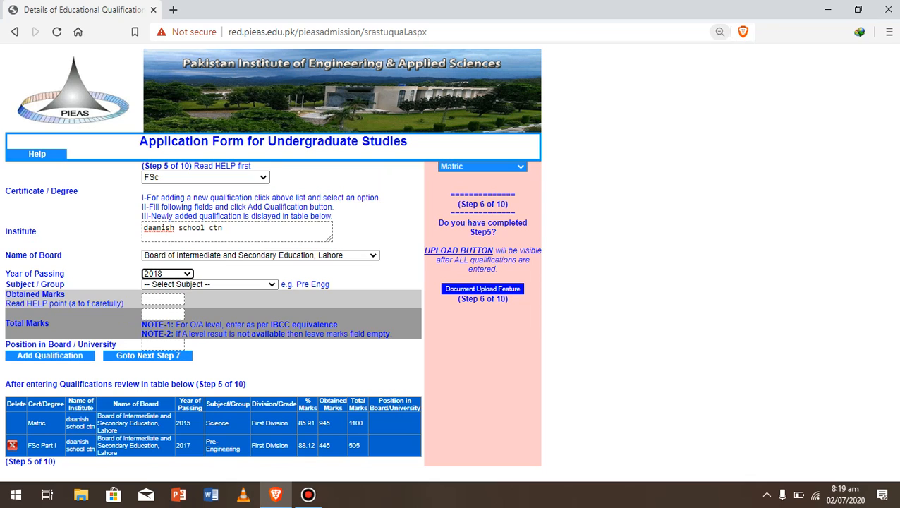
Step: Keep Matric as the certificate for document upload and open the document upload feature of Step 6
{"action": "left_click", "coordinate": [481, 166]}
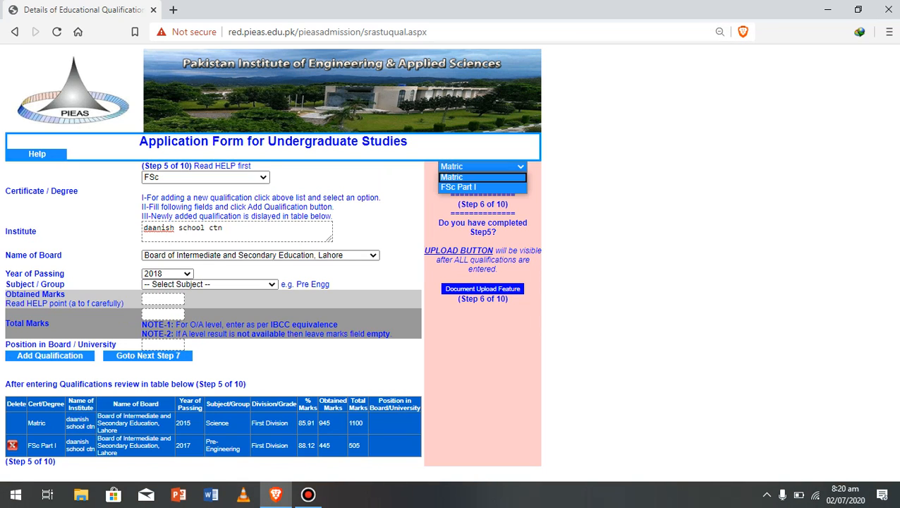
{"action": "key", "text": "Down"}
{"action": "key", "text": "Up"}
{"action": "key", "text": "Return"}
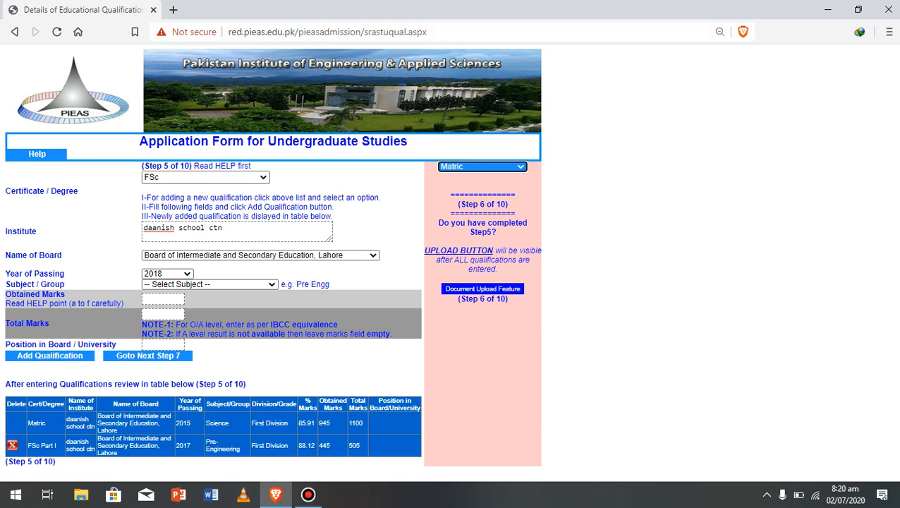
{"action": "key", "text": "ctrl+plus"}
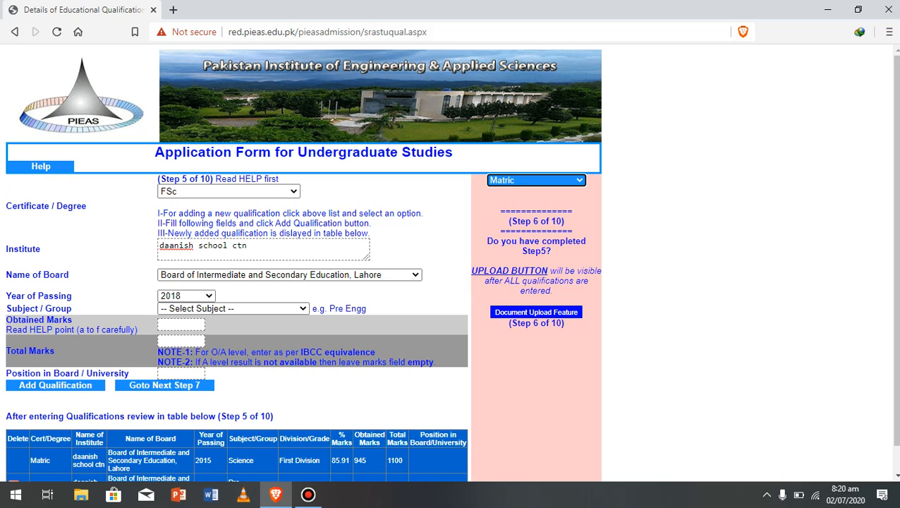
{"action": "key", "text": "Tab"}
{"action": "key", "text": "Return"}
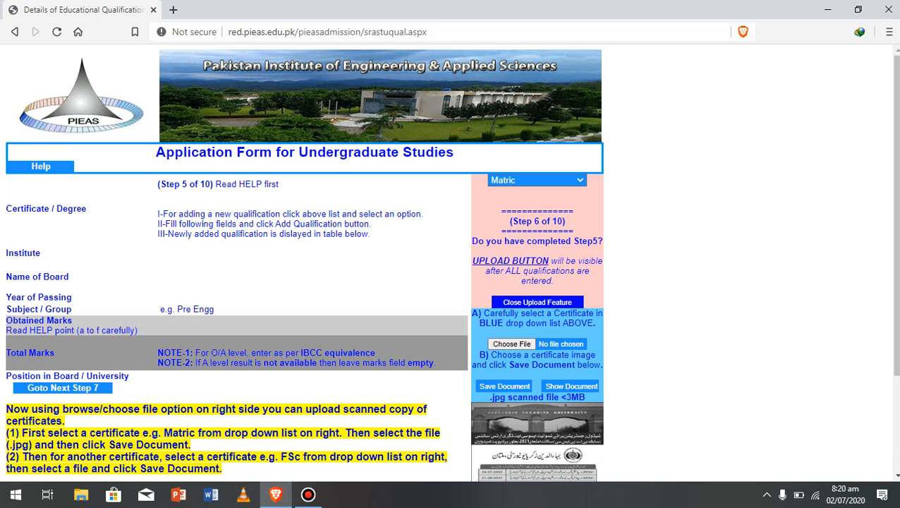
Step: Look over the certificate upload section and switch the certificate for upload to FSc Part I
{"action": "scroll", "coordinate": [452, 261], "scroll_direction": "down", "scroll_amount": 1}
{"action": "scroll", "coordinate": [451, 261], "scroll_direction": "down", "scroll_amount": 3}
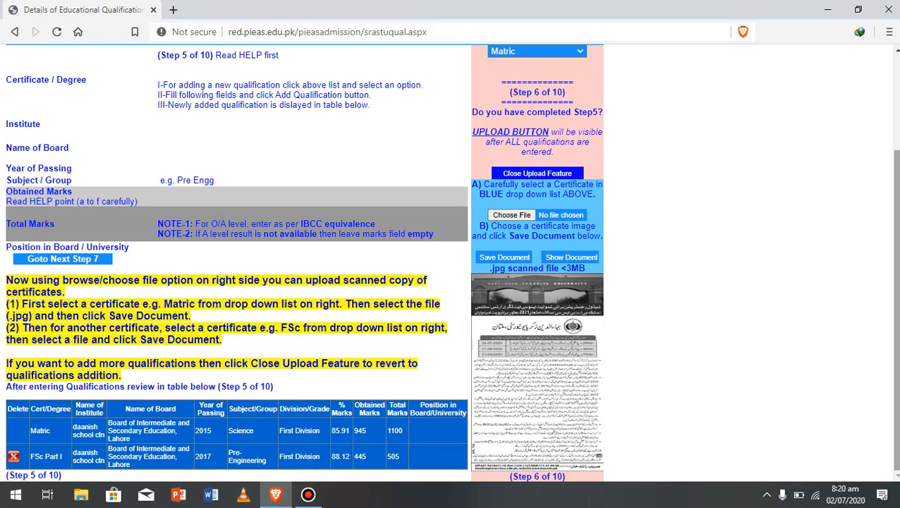
{"action": "left_click_drag", "start_coordinate": [634, 271], "coordinate": [586, 271]}
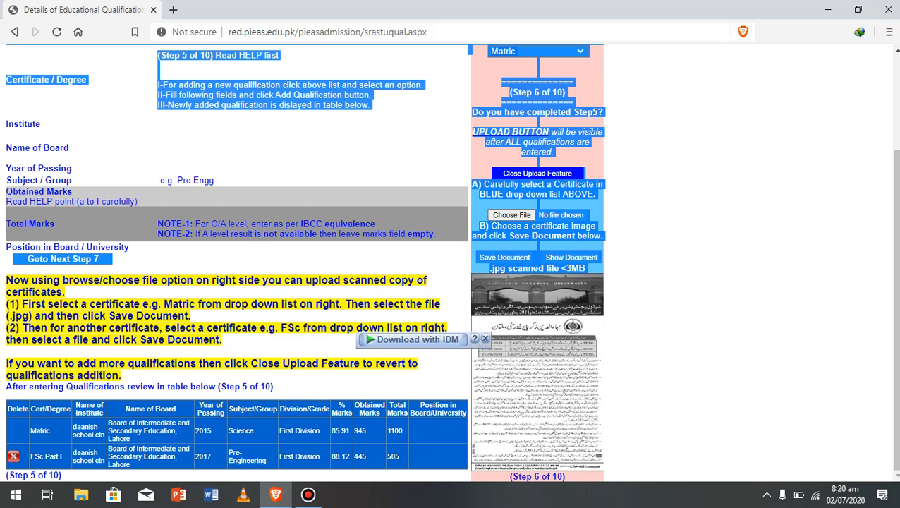
{"action": "scroll", "coordinate": [451, 261], "scroll_direction": "up", "scroll_amount": 3}
{"action": "left_click", "coordinate": [538, 147]}
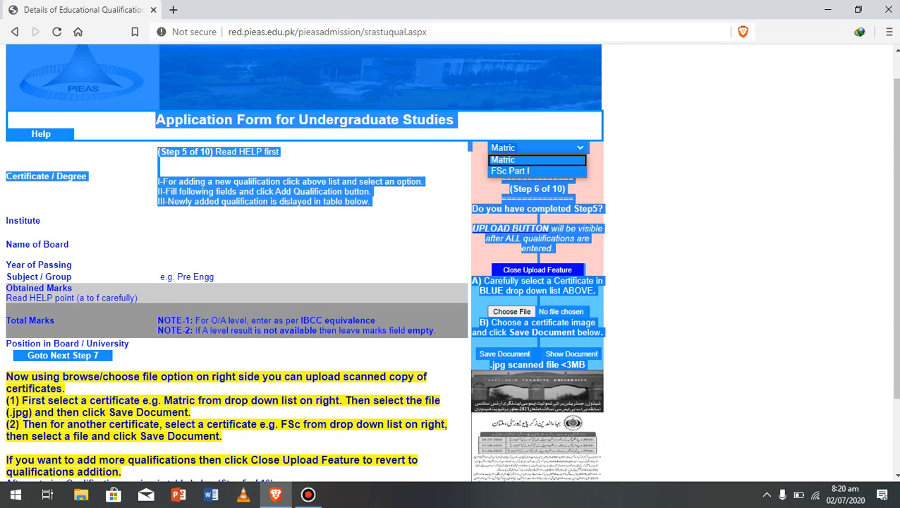
{"action": "left_click", "coordinate": [537, 171]}
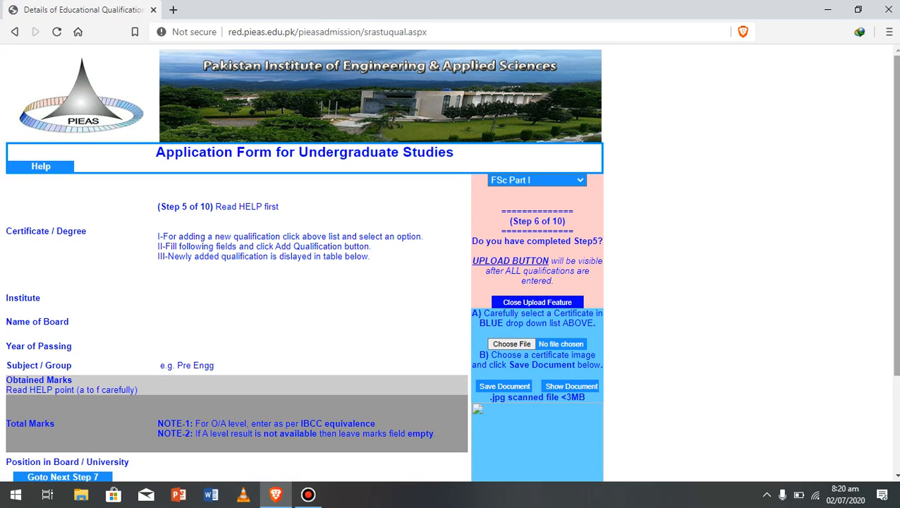
Step: Try to upload the image file download (1) as the FSc Part I certificate and save the document
{"action": "scroll", "coordinate": [451, 261], "scroll_direction": "down", "scroll_amount": 2}
{"action": "scroll", "coordinate": [451, 261], "scroll_direction": "down", "scroll_amount": 2}
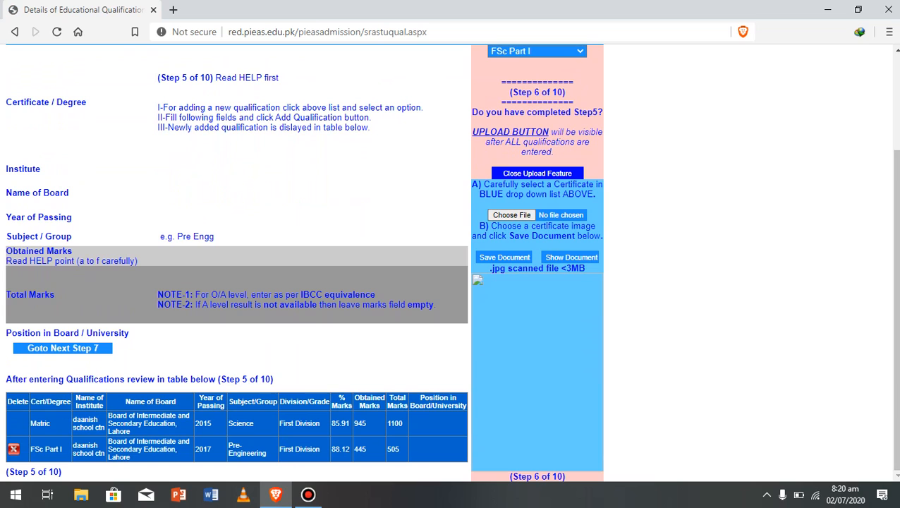
{"action": "left_click", "coordinate": [511, 215]}
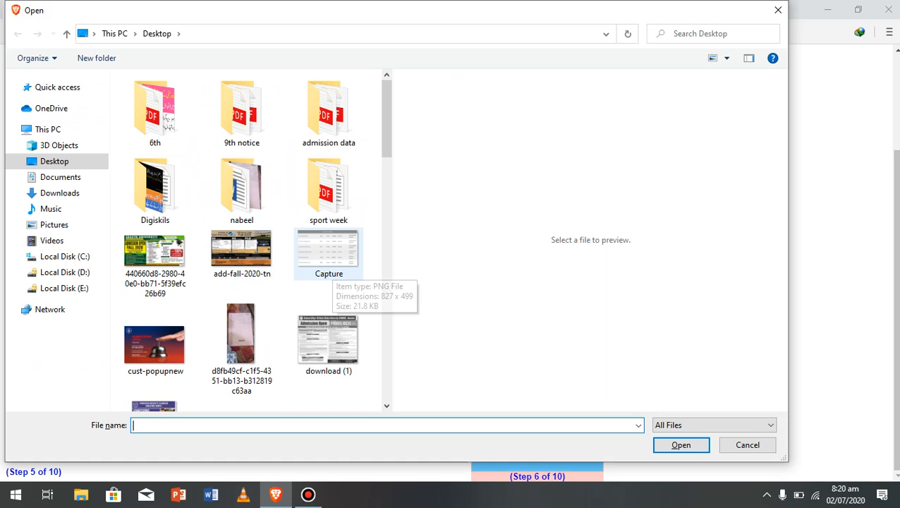
{"action": "left_click", "coordinate": [328, 340]}
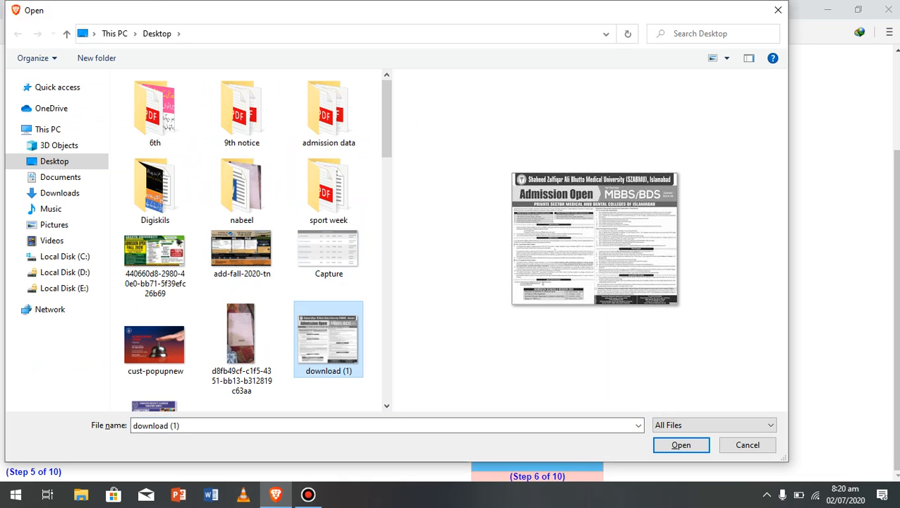
{"action": "left_click", "coordinate": [680, 445]}
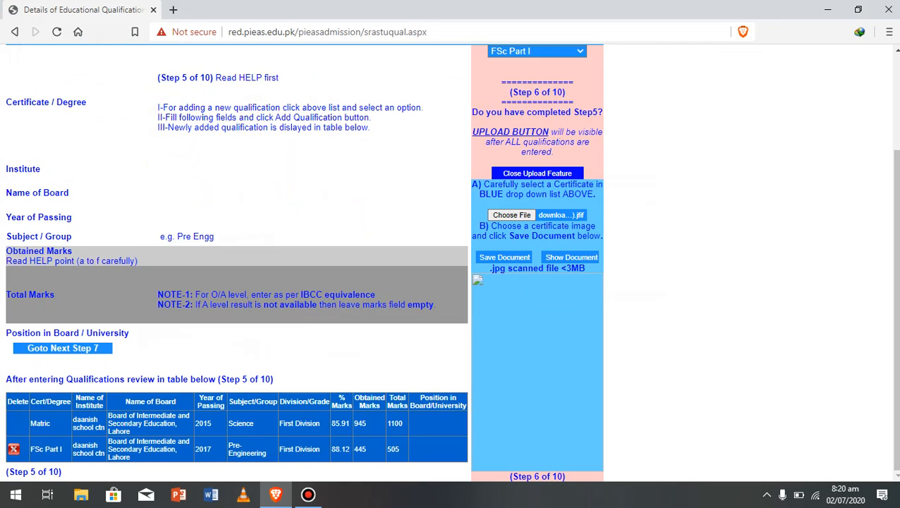
{"action": "left_click", "coordinate": [504, 257]}
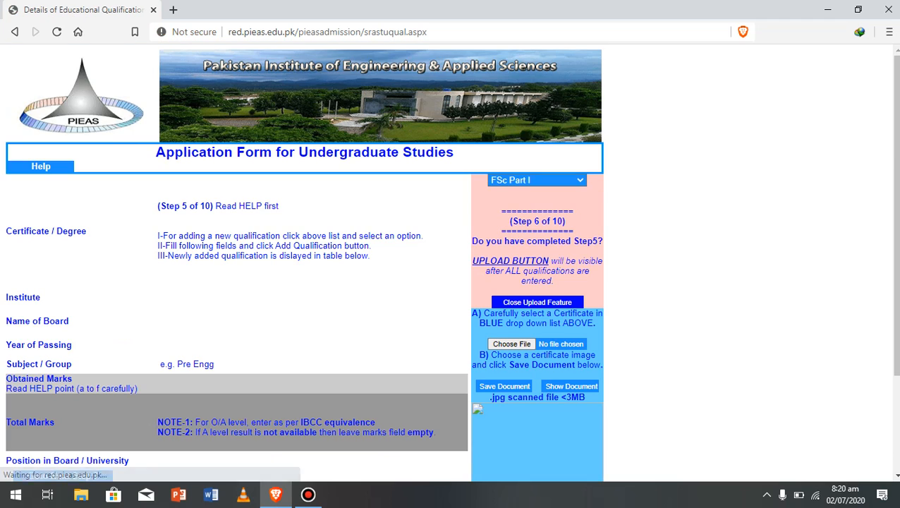
{"action": "scroll", "coordinate": [451, 261], "scroll_direction": "down", "scroll_amount": 3}
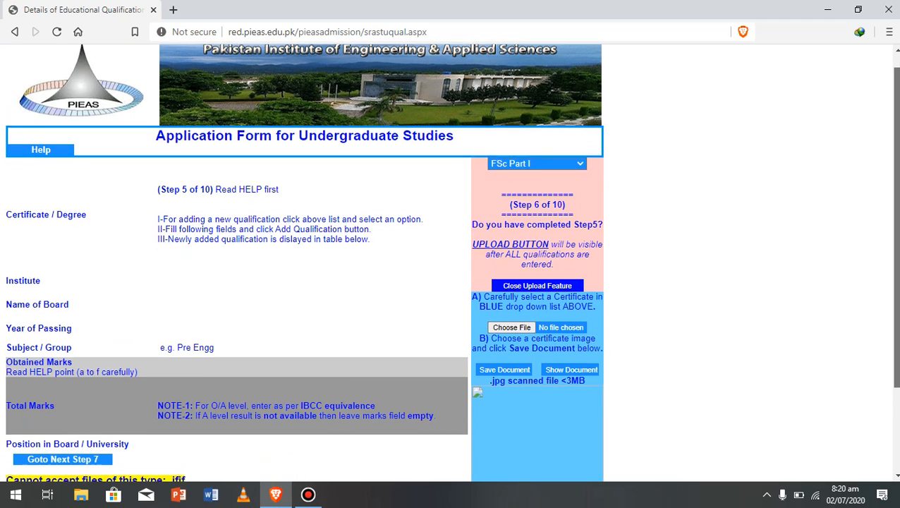
{"action": "scroll", "coordinate": [451, 260], "scroll_direction": "down", "scroll_amount": 1}
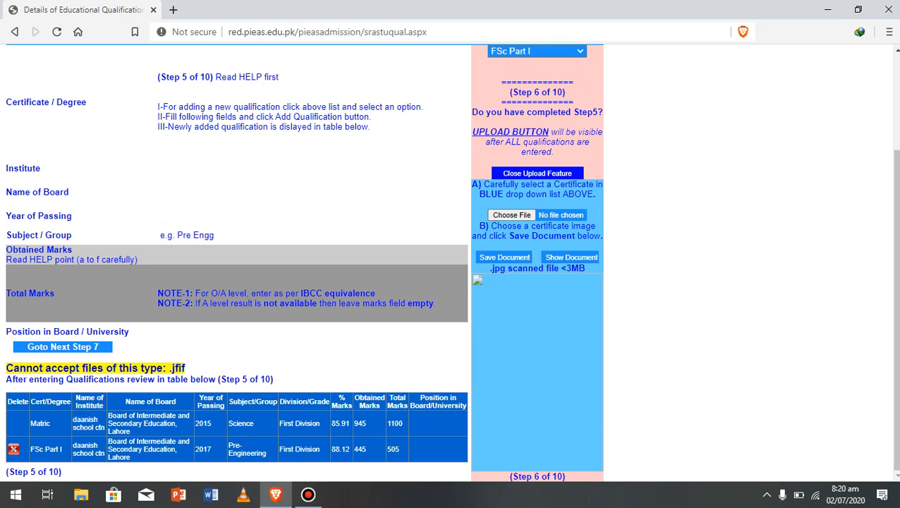
Step: Leave the qualification entry page and proceed past the educational qualification details to Step 7 of the form
{"action": "left_click", "coordinate": [63, 346]}
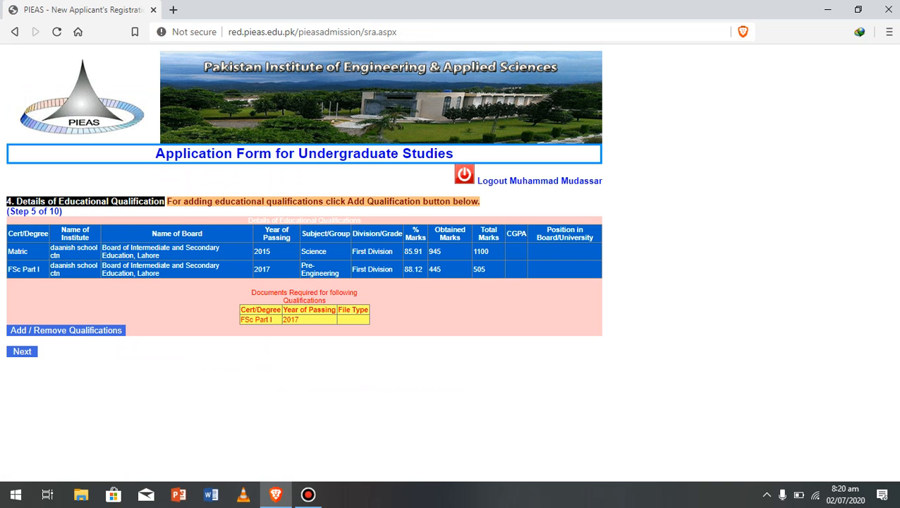
{"action": "left_click", "coordinate": [22, 351]}
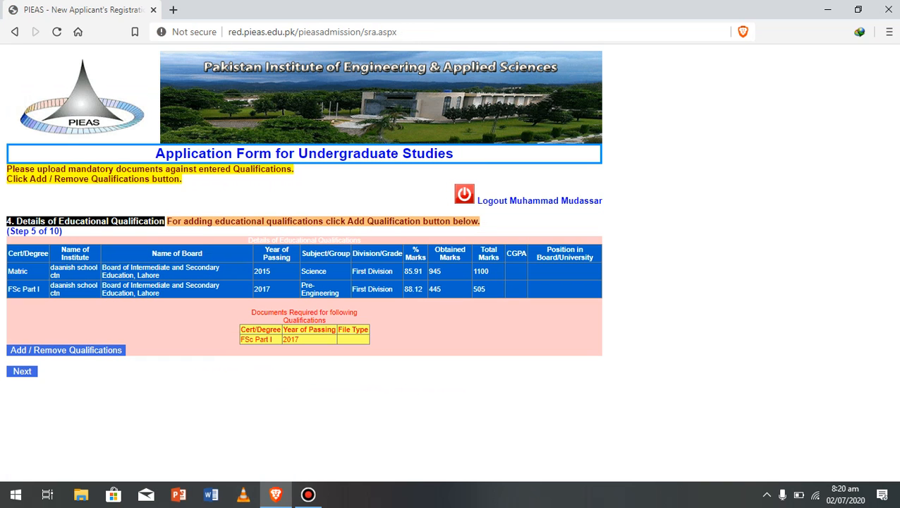
{"action": "left_click", "coordinate": [22, 370]}
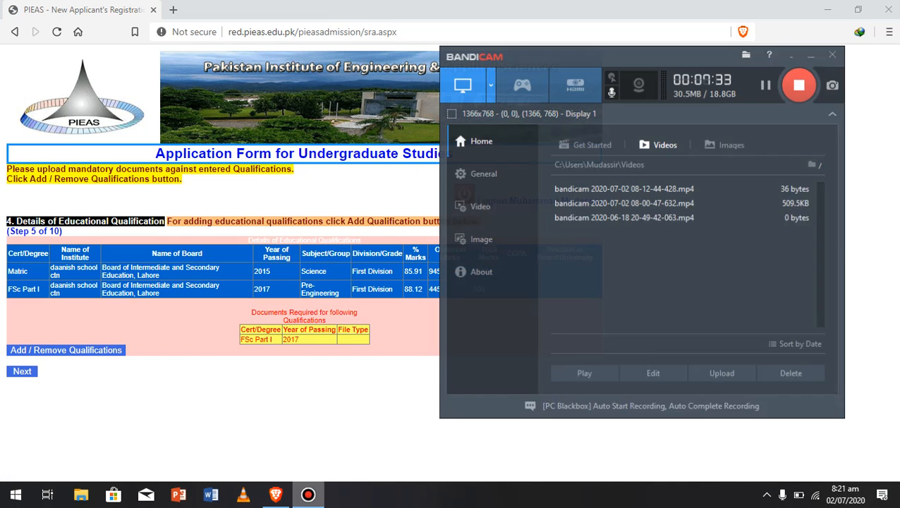
{"action": "left_click", "coordinate": [308, 494]}
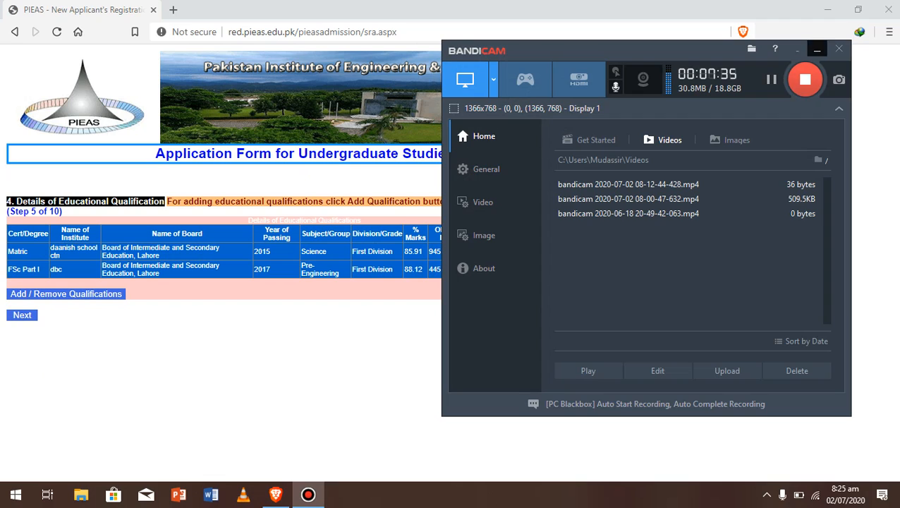
{"action": "key", "text": "alt+Tab"}
{"action": "left_click", "coordinate": [21, 315]}
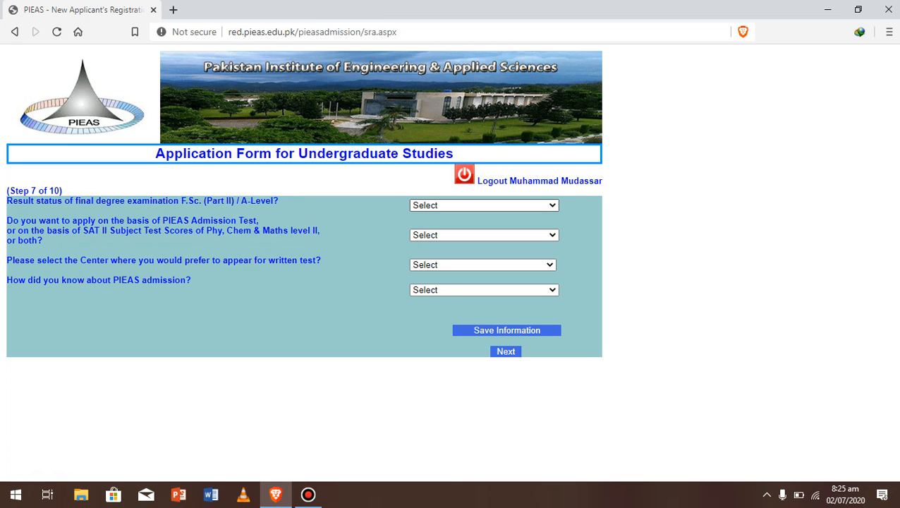
Step: Set the final examination result status to "Will be declared by Sep 9, 2020" and the application basis to PIEAS Admission Test
{"action": "left_click", "coordinate": [483, 205]}
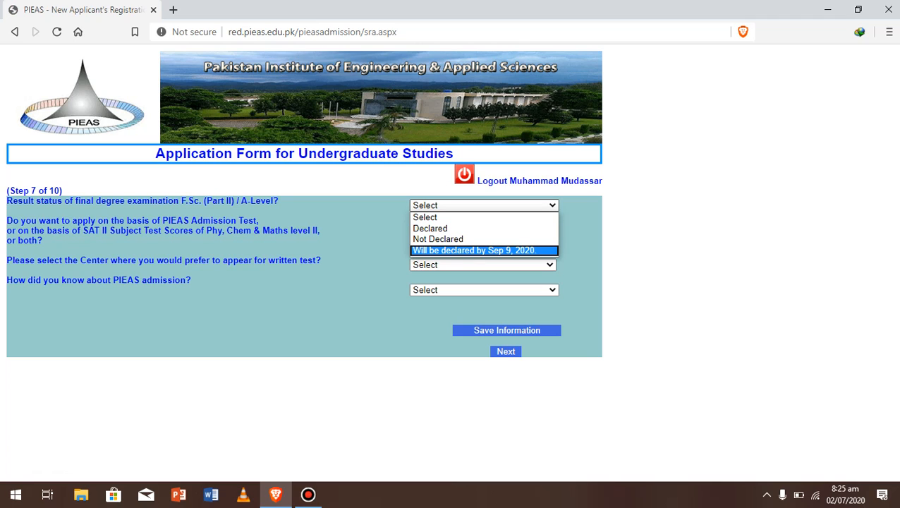
{"action": "left_click", "coordinate": [483, 250]}
{"action": "left_click", "coordinate": [483, 235]}
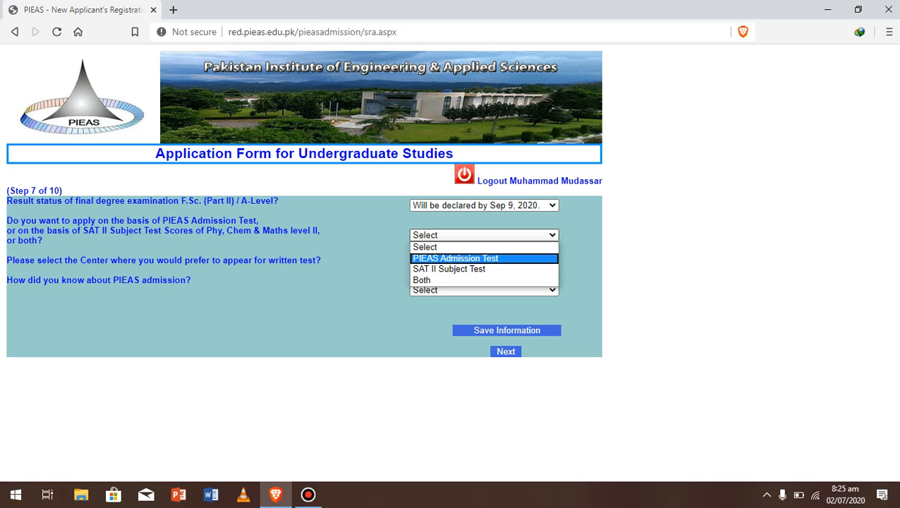
{"action": "left_click", "coordinate": [456, 258]}
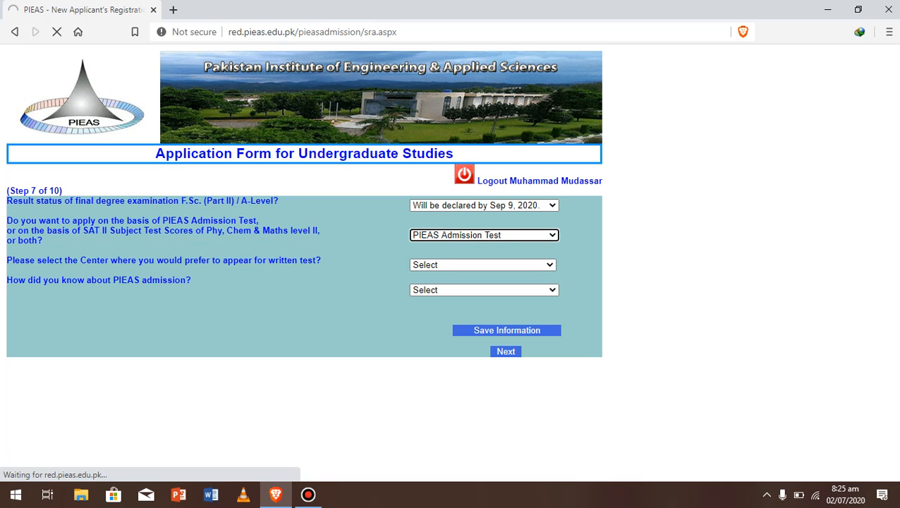
Step: Choose Bahawalpur as the written test center and Newspaper as the way of learning about PIEAS admission
{"action": "left_click", "coordinate": [483, 264]}
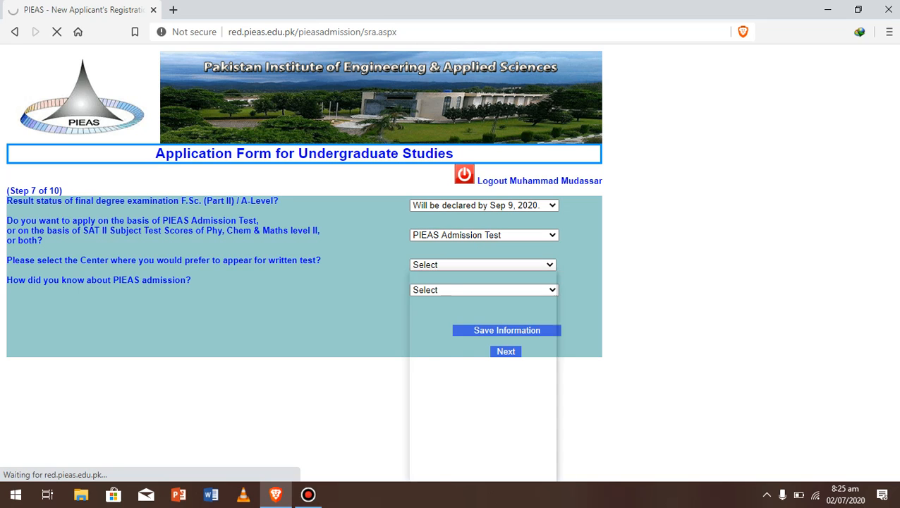
{"action": "left_click", "coordinate": [482, 264]}
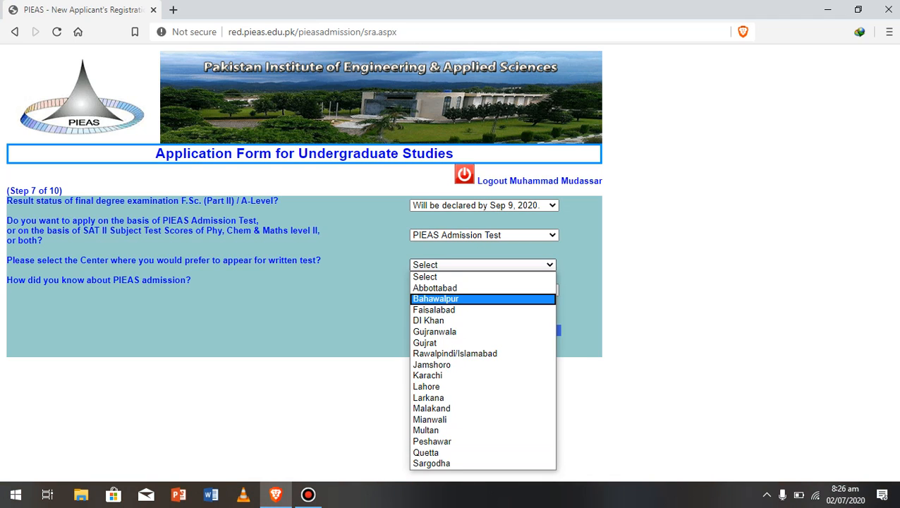
{"action": "left_click", "coordinate": [482, 298]}
{"action": "left_click", "coordinate": [484, 289]}
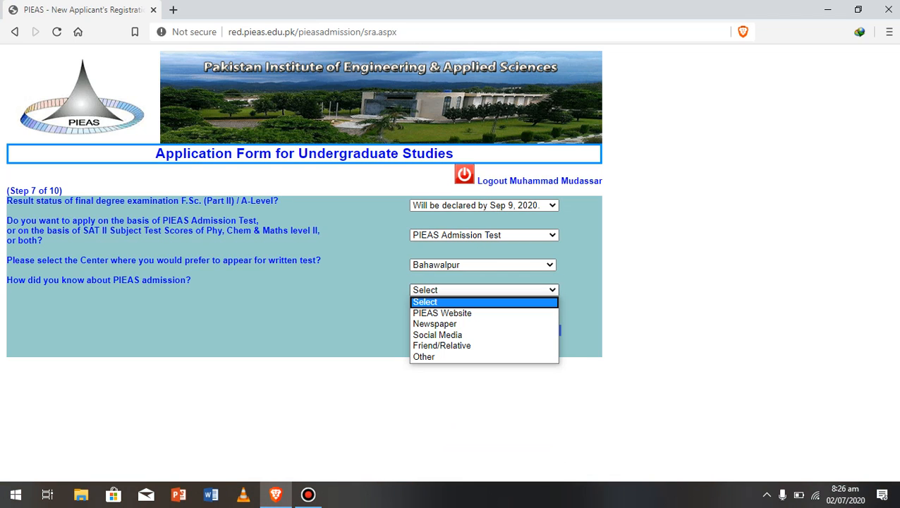
{"action": "left_click", "coordinate": [451, 323]}
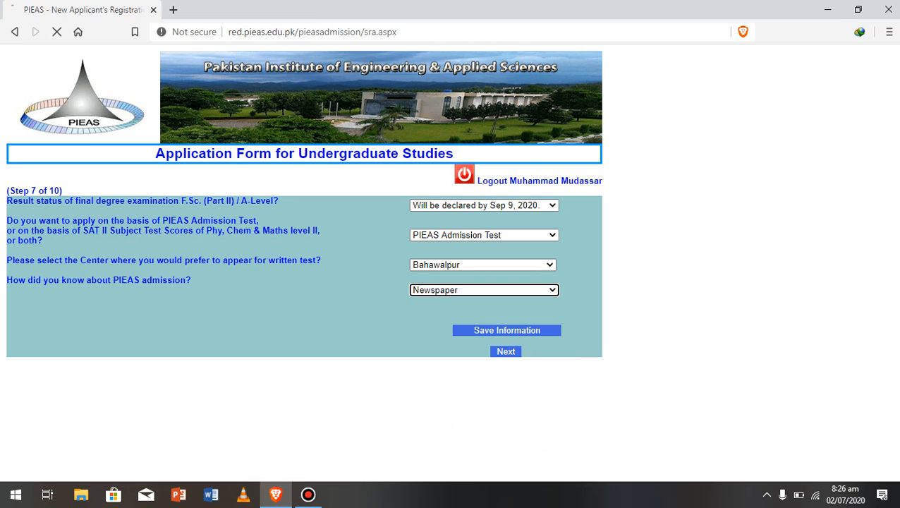
Step: Save the Step 7 information and continue to the declaration by the candidate
{"action": "key", "text": "Tab"}
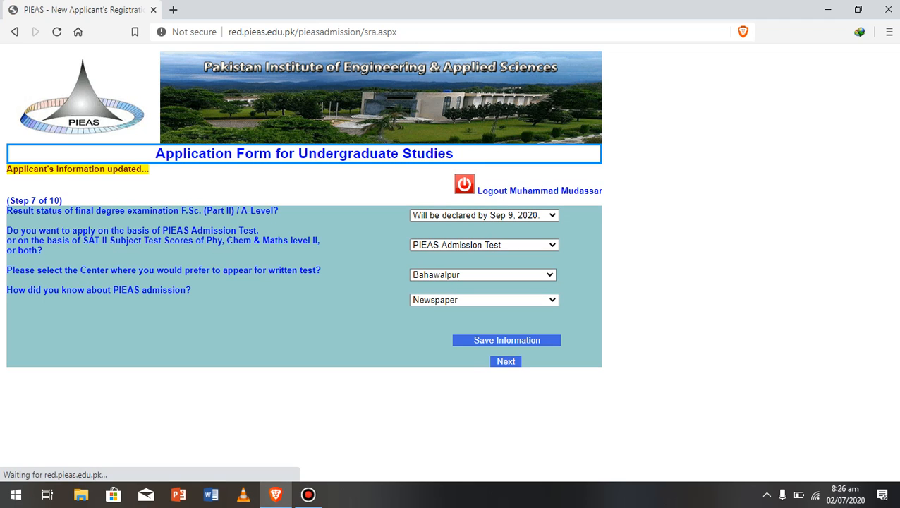
{"action": "key", "text": "Return"}
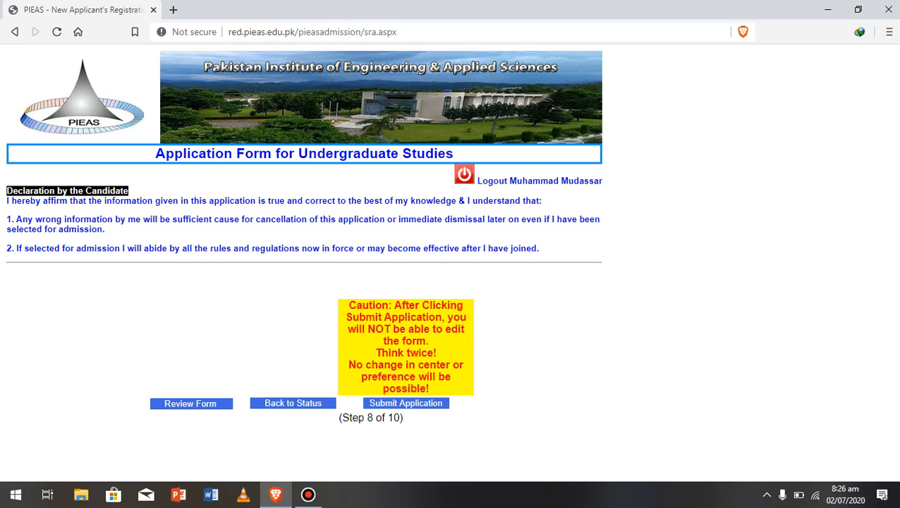
Step: Open the form for review and look over the degree preferences, paper option, notes and uploaded photo
{"action": "left_click", "coordinate": [190, 403]}
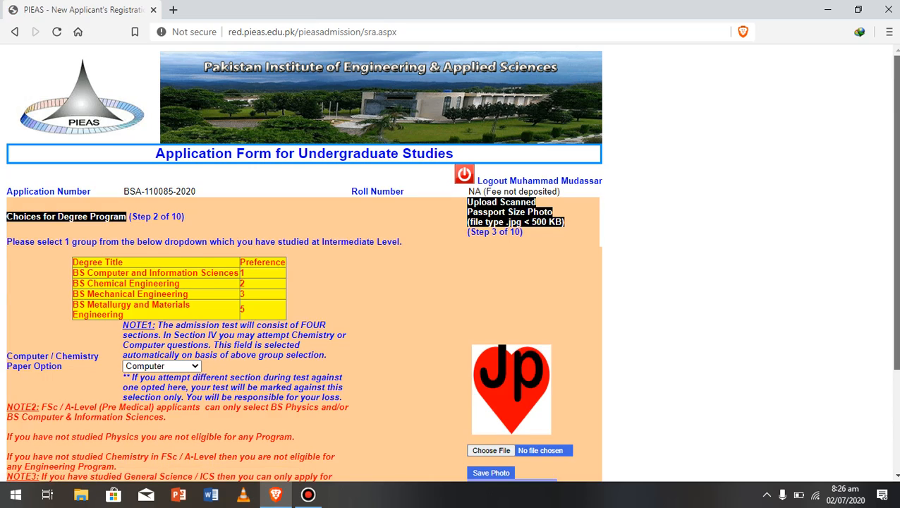
{"action": "scroll", "coordinate": [451, 262], "scroll_direction": "down", "scroll_amount": 2}
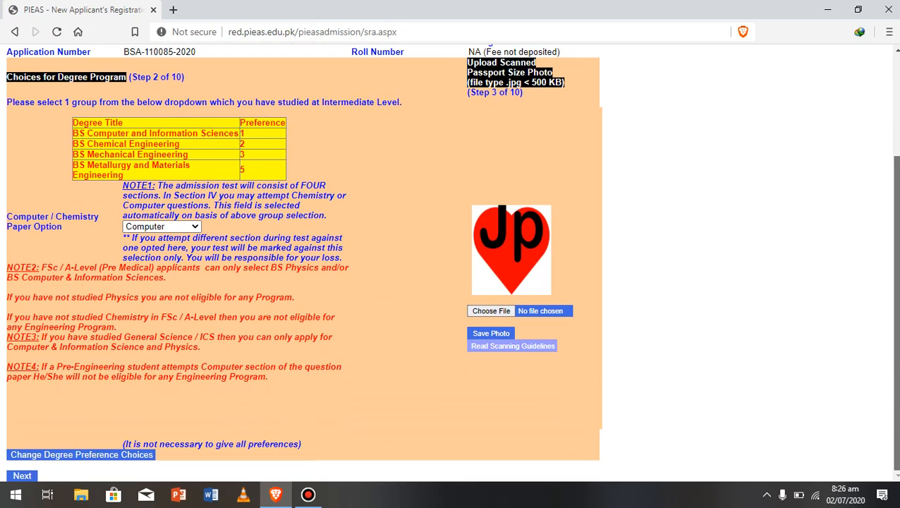
{"action": "scroll", "coordinate": [451, 262], "scroll_direction": "up", "scroll_amount": 2}
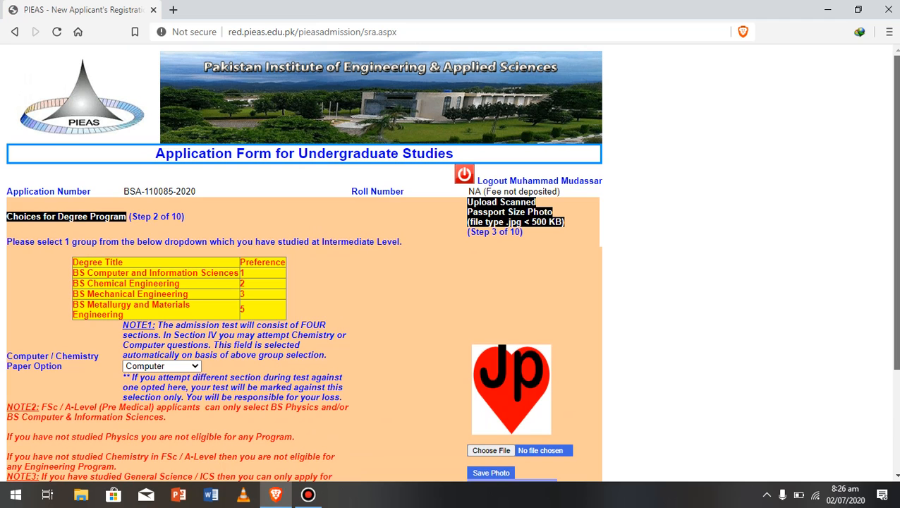
{"action": "key", "text": "alt+Left"}
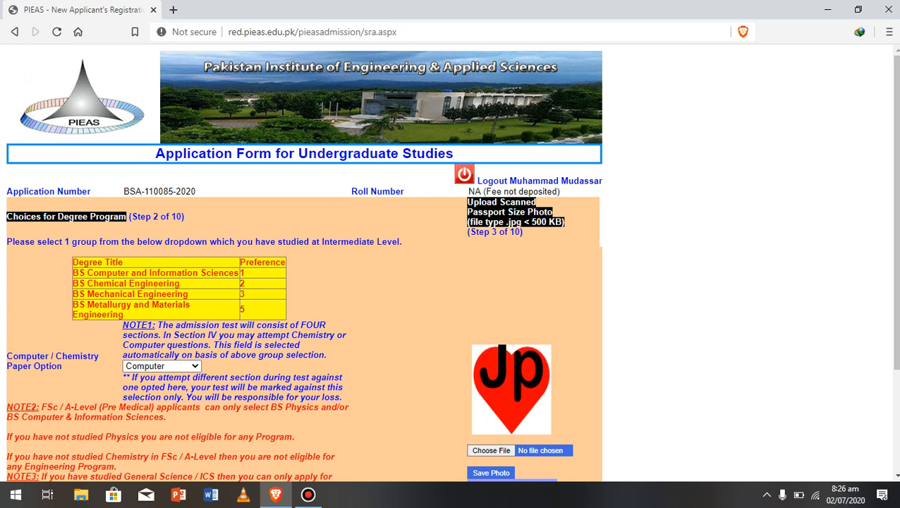
{"action": "scroll", "coordinate": [451, 262], "scroll_direction": "down", "scroll_amount": 2}
{"action": "scroll", "coordinate": [452, 261], "scroll_direction": "up", "scroll_amount": 1}
{"action": "scroll", "coordinate": [452, 261], "scroll_direction": "up", "scroll_amount": 1}
{"action": "scroll", "coordinate": [451, 262], "scroll_direction": "down", "scroll_amount": 2}
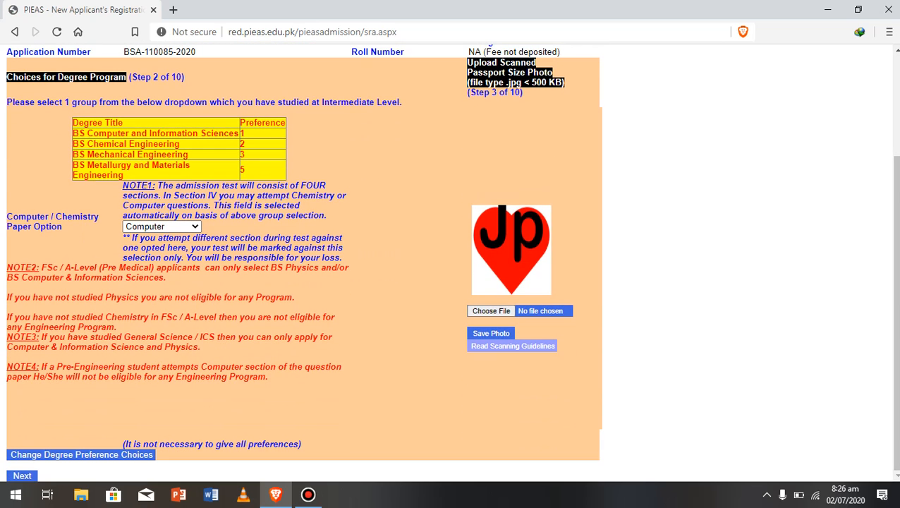
Step: Review the applicant's personal information and continue through the remaining form pages back to the candidate declaration
{"action": "key", "text": "Tab"}
{"action": "key", "text": "Return"}
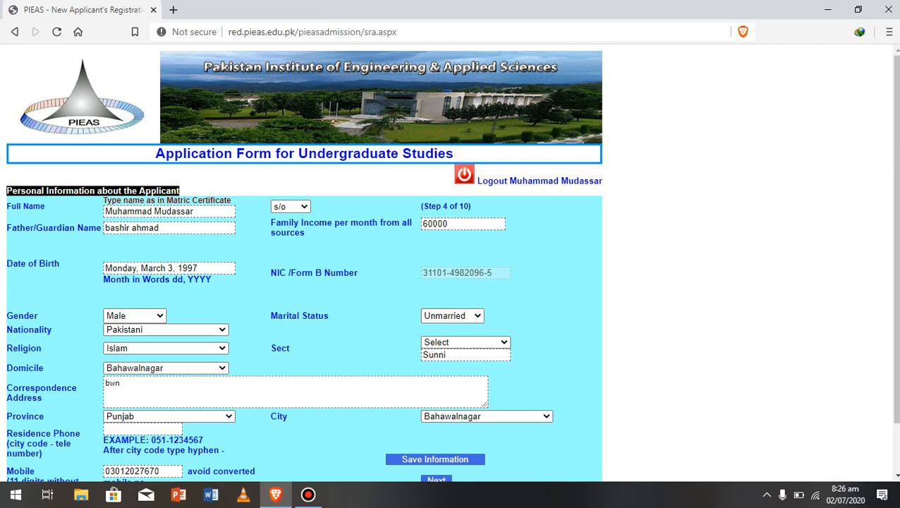
{"action": "scroll", "coordinate": [451, 262], "scroll_direction": "down", "scroll_amount": 1}
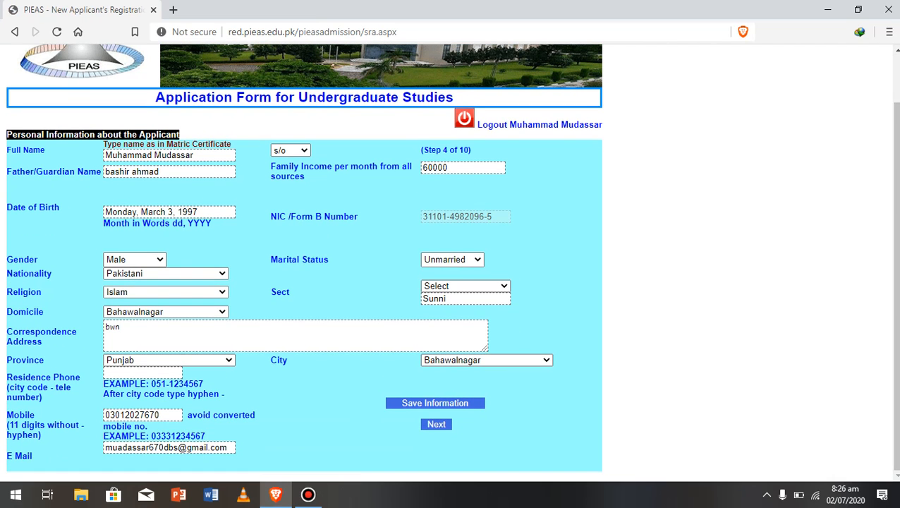
{"action": "key", "text": "Return"}
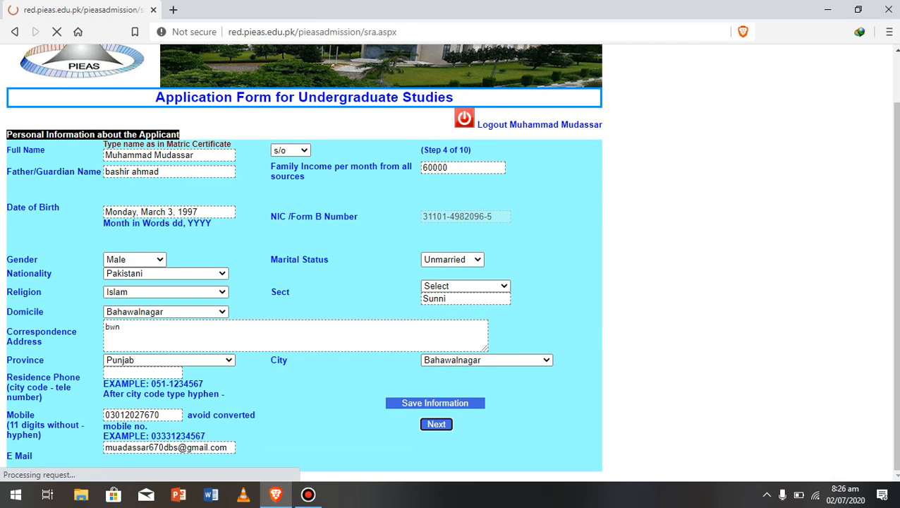
{"action": "key", "text": "Return"}
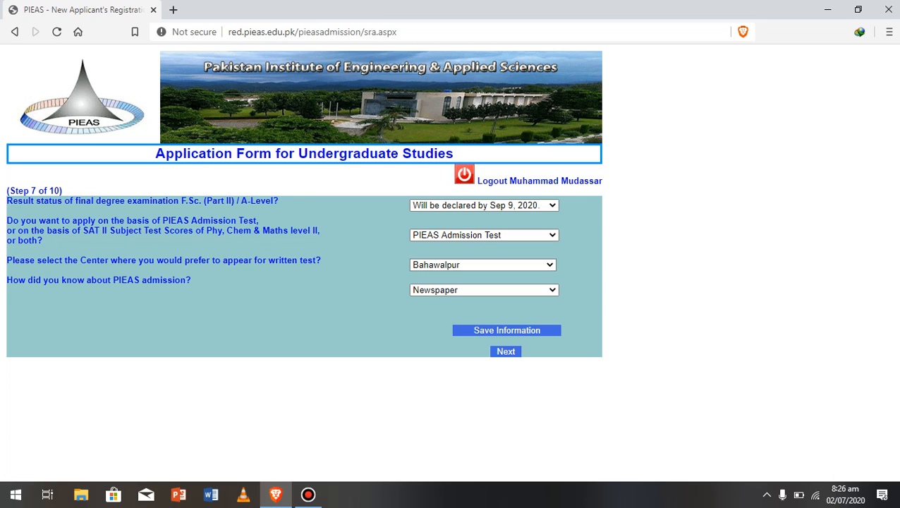
{"action": "key", "text": "Return"}
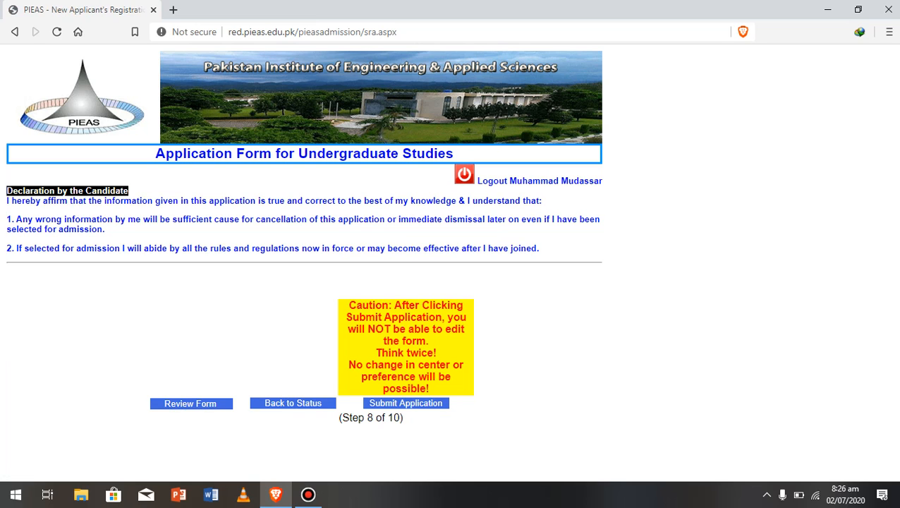
Step: Submit the application, accepting that it can no longer be edited, and reload the page with form resubmission confirmed
{"action": "key", "text": "Return"}
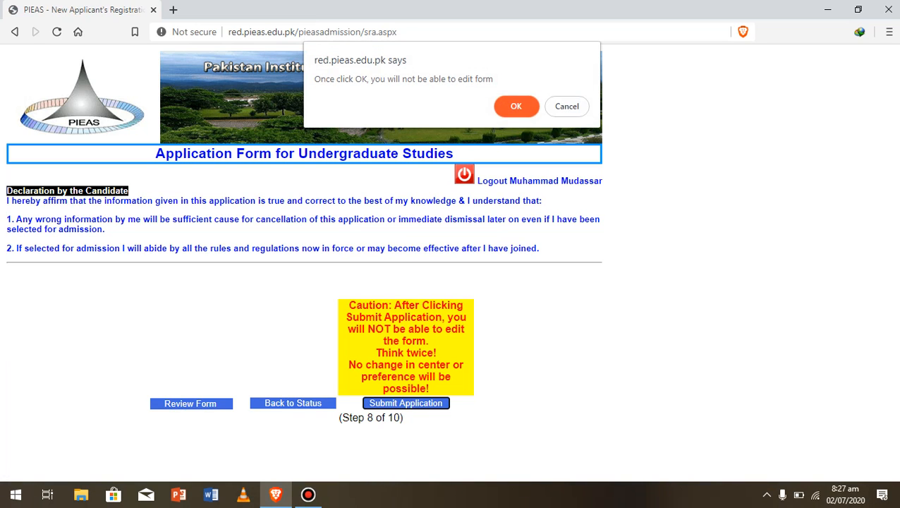
{"action": "key", "text": "Return"}
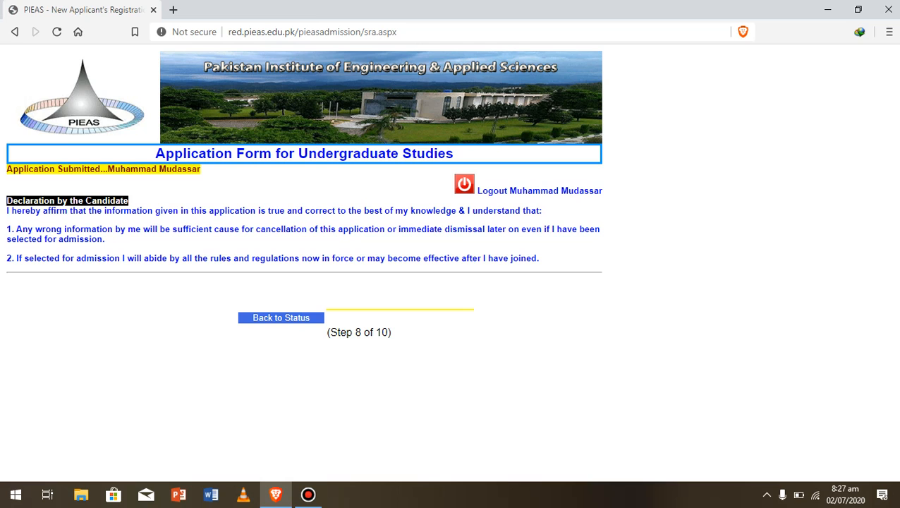
{"action": "left_click", "coordinate": [56, 32]}
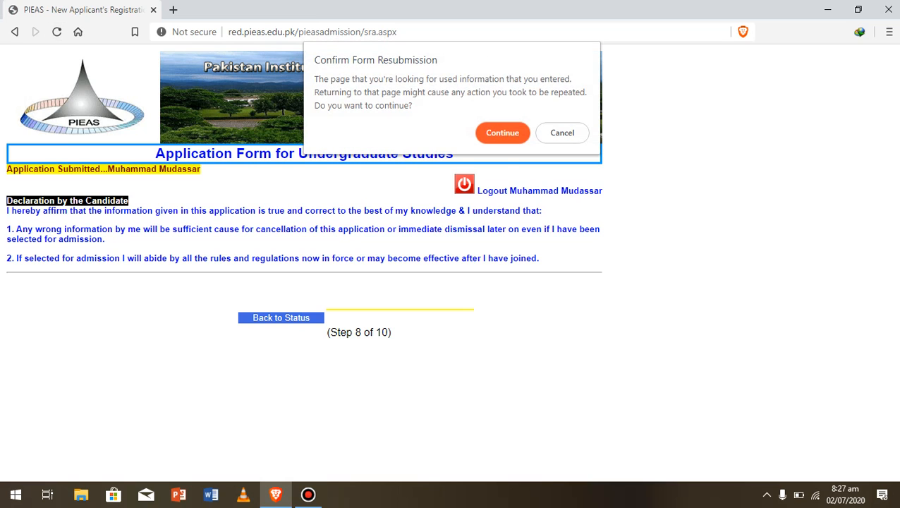
{"action": "key", "text": "Return"}
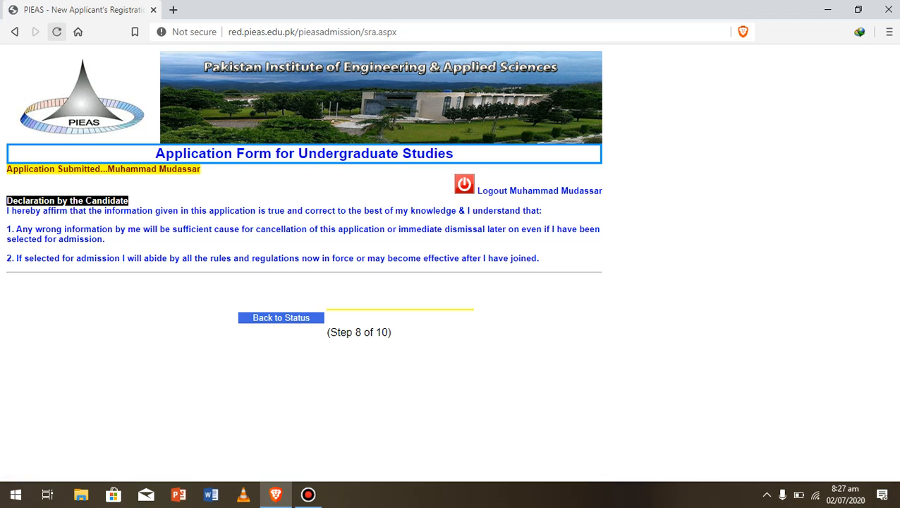
Step: Reload the submitted application page with resubmission confirmed, and return to the online admission status
{"action": "left_click", "coordinate": [57, 31]}
{"action": "key", "text": "Return"}
{"action": "left_click", "coordinate": [280, 318]}
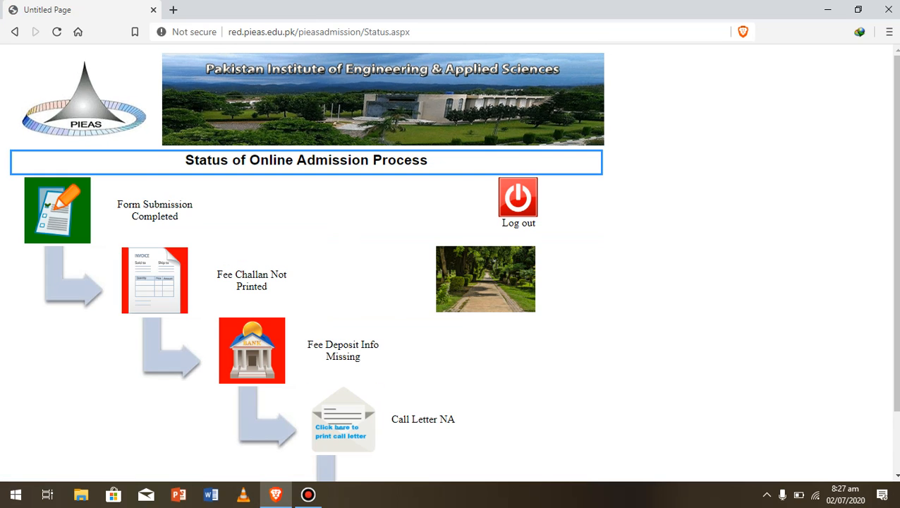
Step: Open the fee challan from the admission status and look over its student, PIEAS and bank copies
{"action": "scroll", "coordinate": [452, 254], "scroll_direction": "down", "scroll_amount": 1}
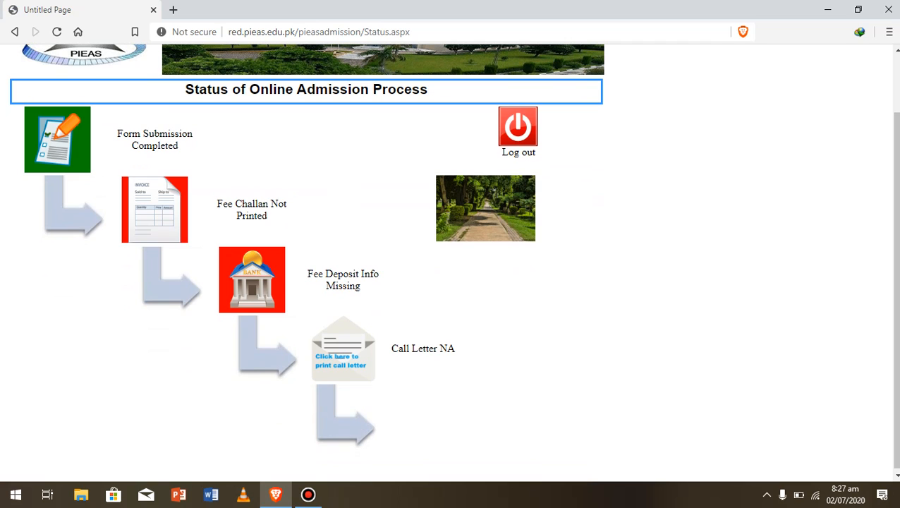
{"action": "left_click", "coordinate": [154, 210]}
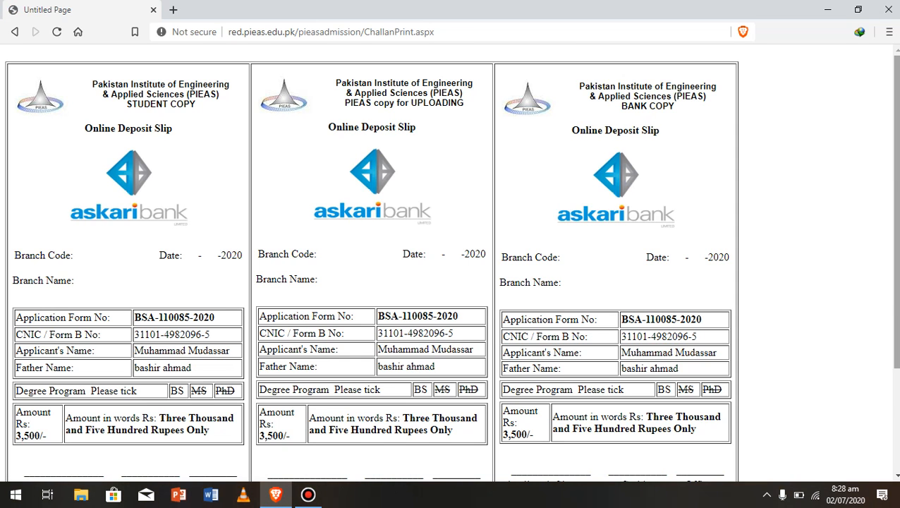
{"action": "scroll", "coordinate": [451, 262], "scroll_direction": "down", "scroll_amount": 2}
{"action": "scroll", "coordinate": [451, 262], "scroll_direction": "down", "scroll_amount": 3}
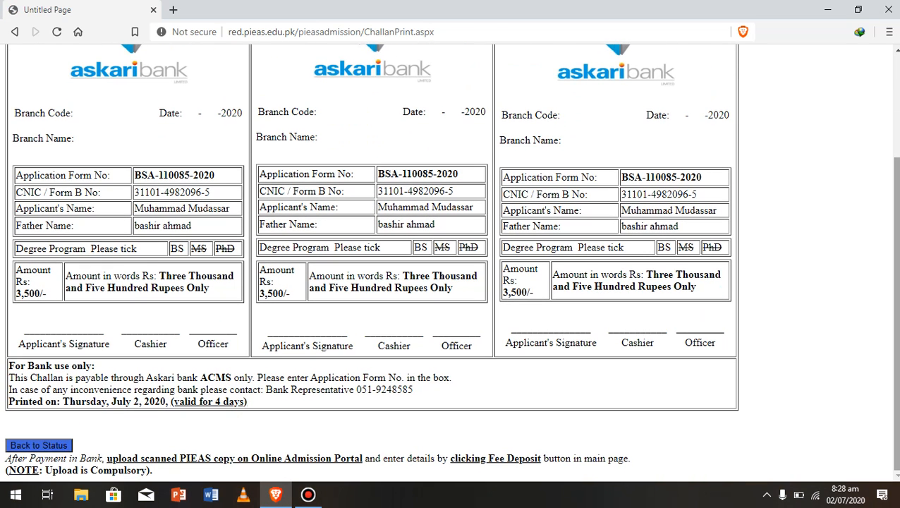
{"action": "scroll", "coordinate": [452, 262], "scroll_direction": "up", "scroll_amount": 4}
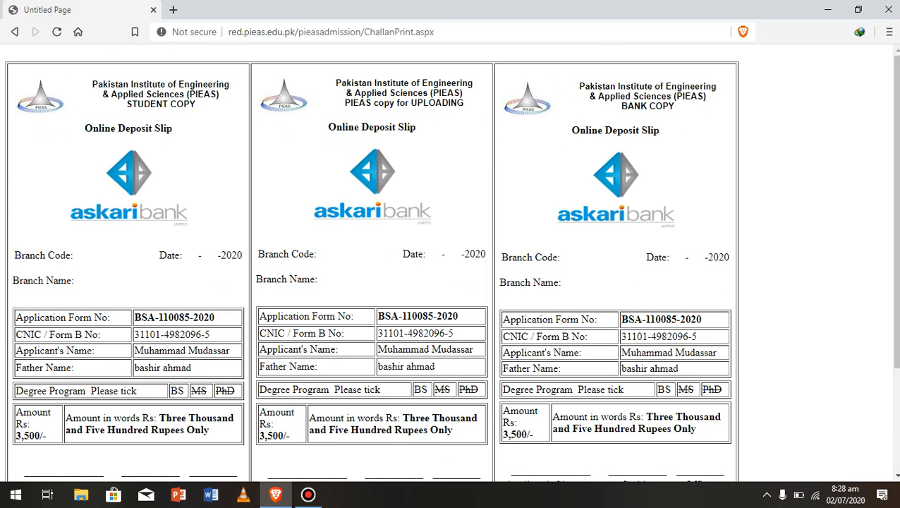
Step: Save the fee challan as the PDF file "Untitled Page" on the Desktop and check for the file there
{"action": "key", "text": "ctrl+p"}
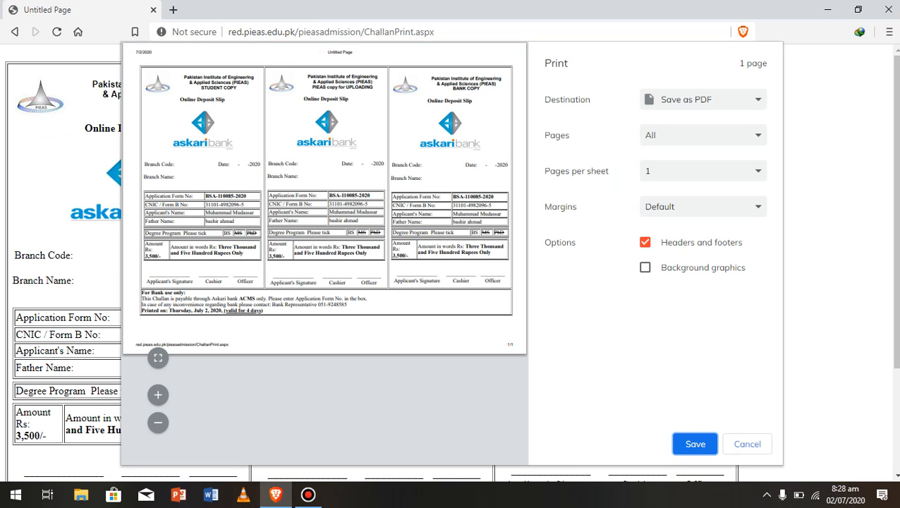
{"action": "key", "text": "Return"}
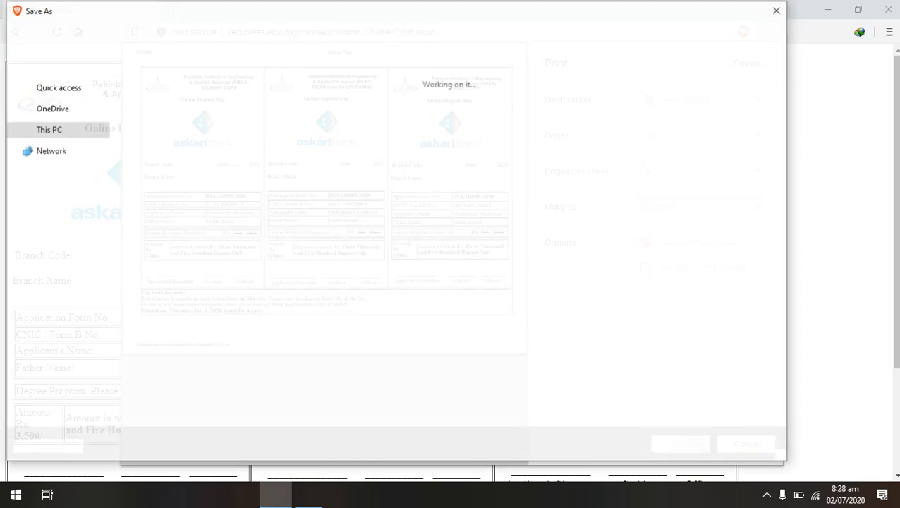
{"action": "left_click", "coordinate": [55, 161]}
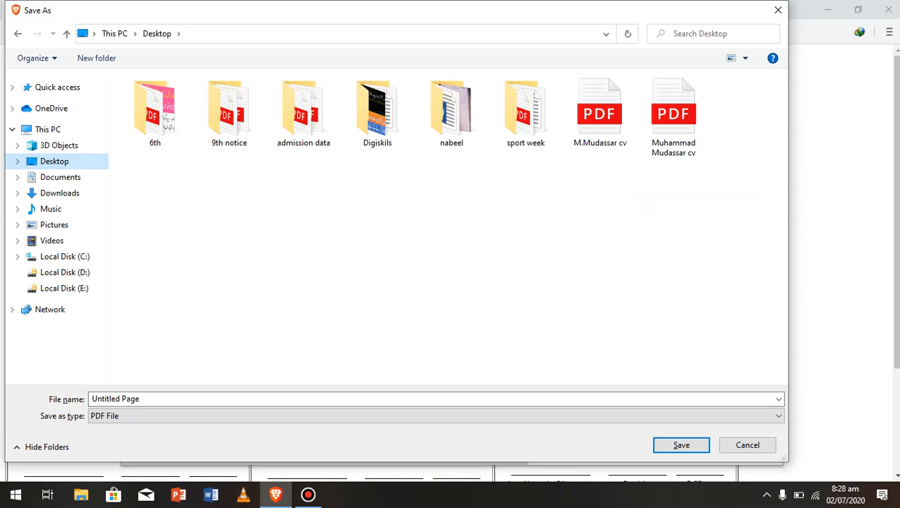
{"action": "left_click", "coordinate": [681, 445]}
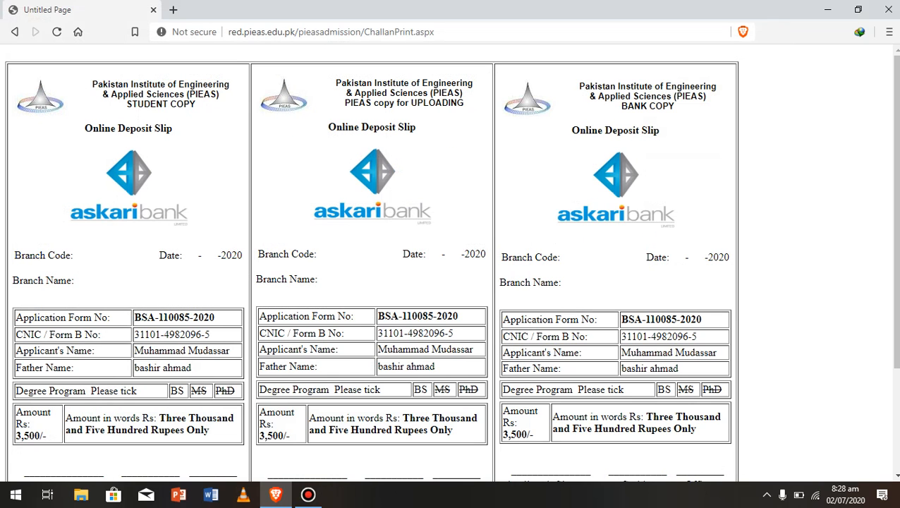
{"action": "left_click", "coordinate": [827, 10]}
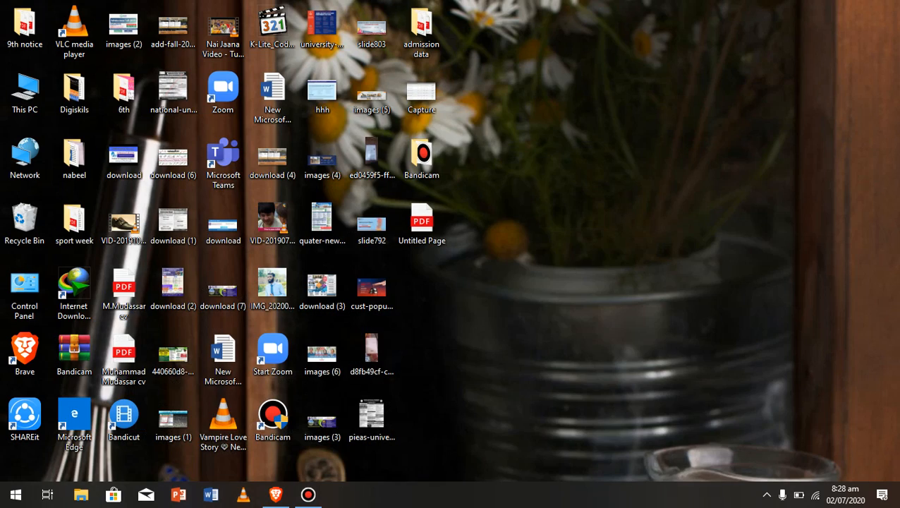
{"action": "left_click", "coordinate": [275, 493]}
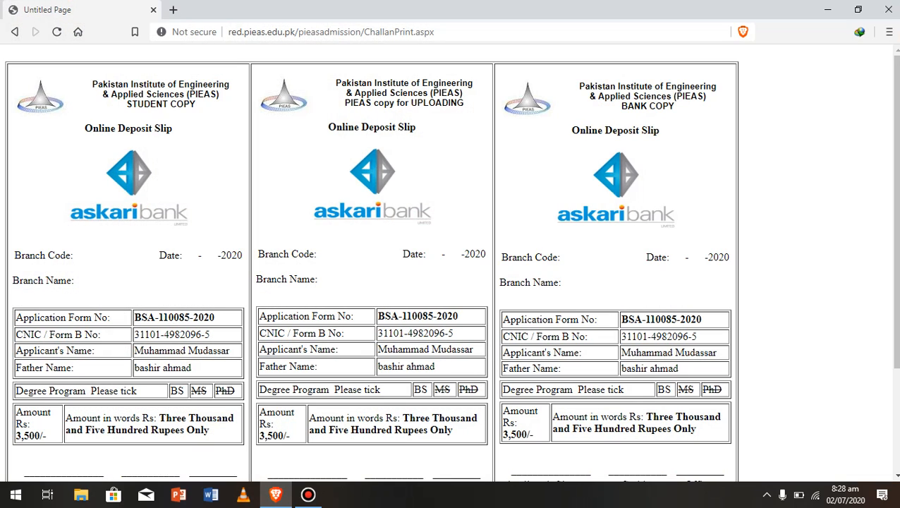
Step: Return from the fee challan to the online admission status page
{"action": "left_click", "coordinate": [15, 31]}
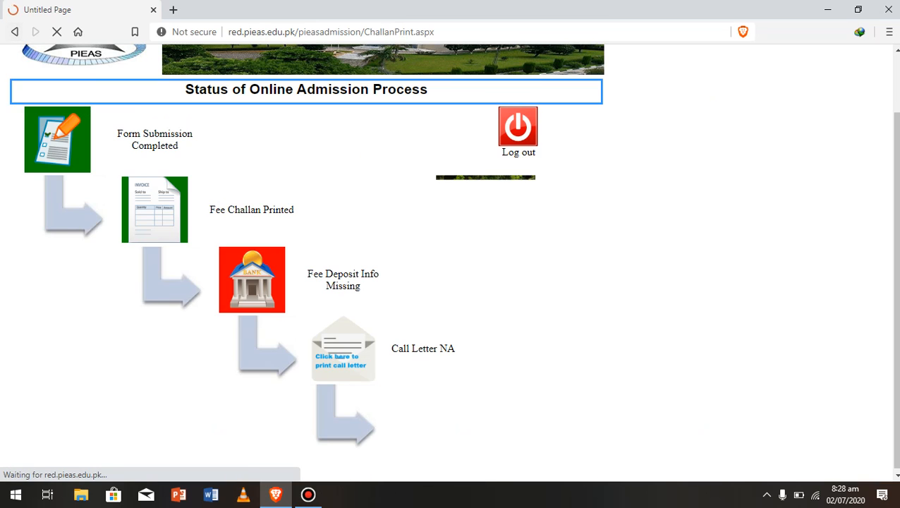
{"action": "left_click", "coordinate": [15, 32]}
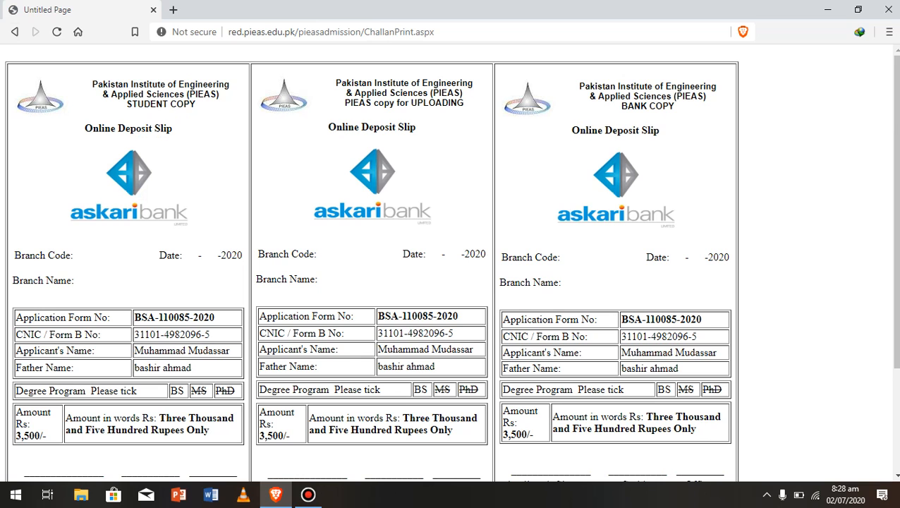
{"action": "left_click_drag", "start_coordinate": [219, 95], "coordinate": [210, 94]}
{"action": "scroll", "coordinate": [212, 94], "scroll_direction": "down", "scroll_amount": 2}
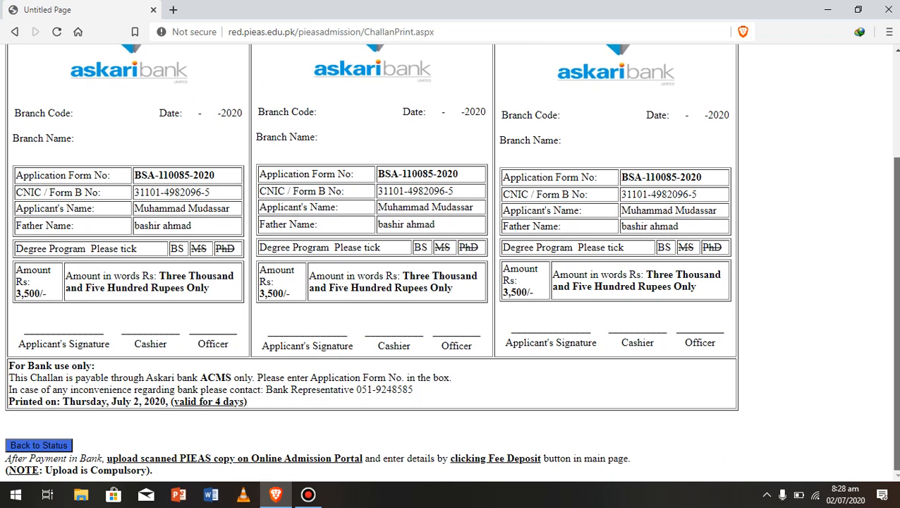
{"action": "left_click", "coordinate": [39, 445]}
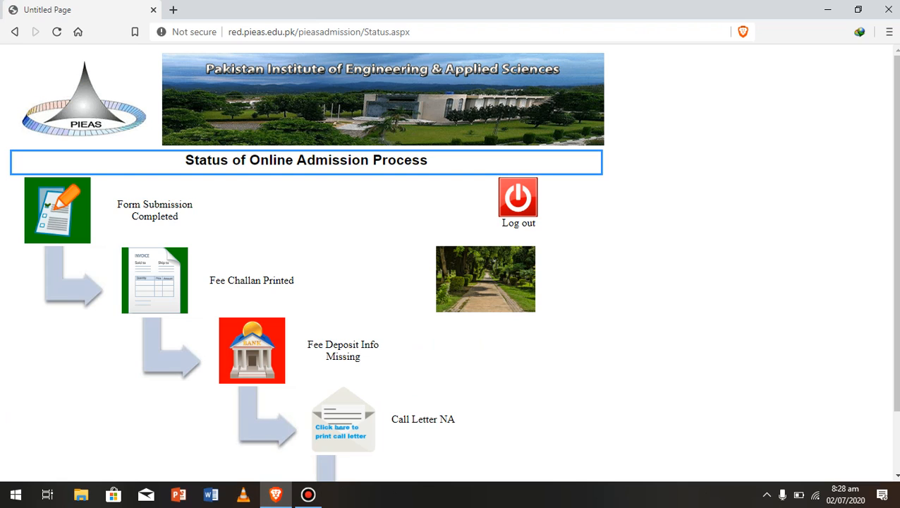
Step: In the fee deposit information, upload and save 44.PNG as the scanned deposit slip, and try to submit the information
{"action": "left_click", "coordinate": [251, 349]}
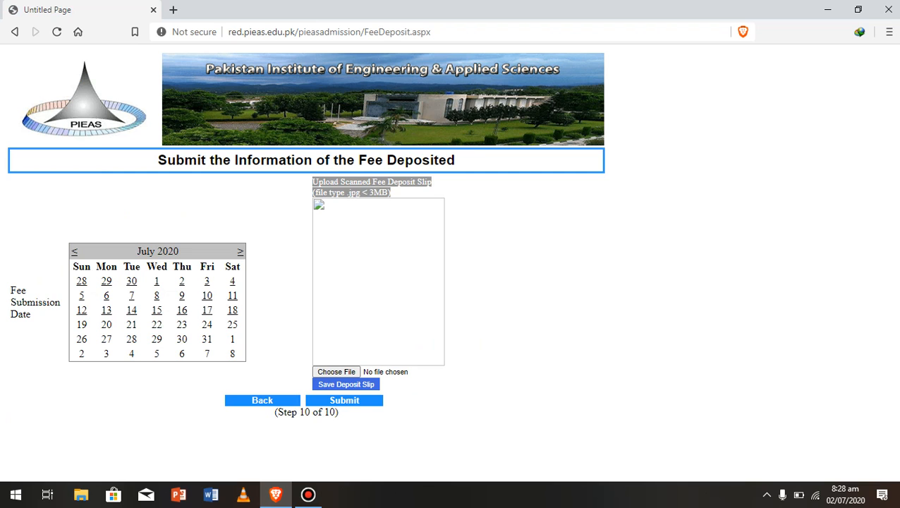
{"action": "left_click", "coordinate": [336, 371]}
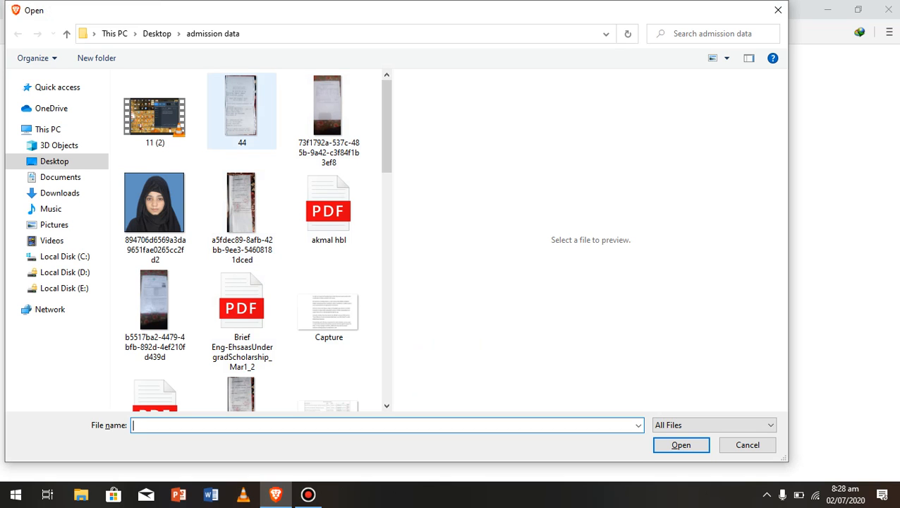
{"action": "left_click", "coordinate": [242, 111]}
{"action": "left_click", "coordinate": [680, 444]}
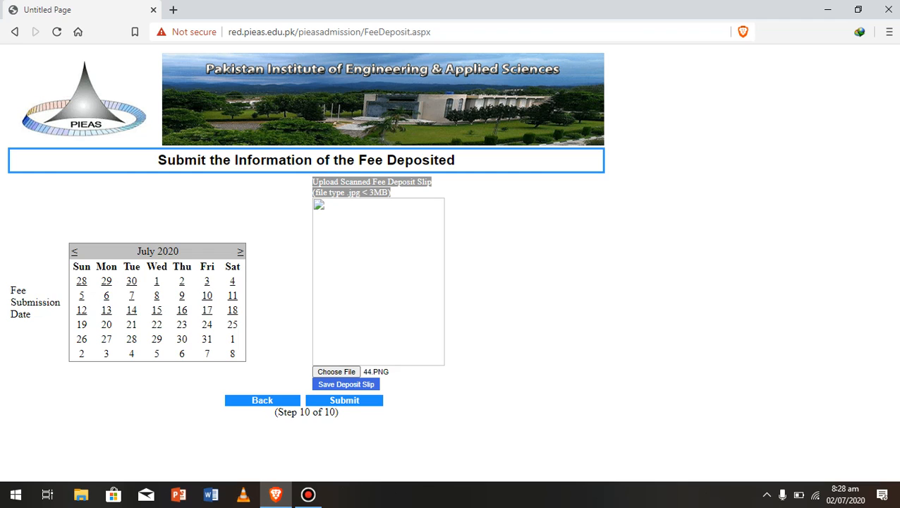
{"action": "left_click", "coordinate": [346, 384]}
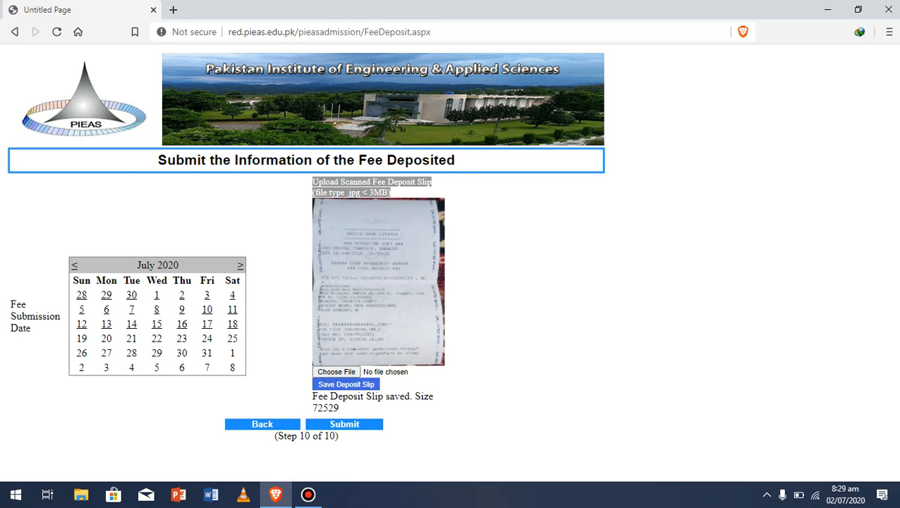
{"action": "left_click", "coordinate": [344, 424]}
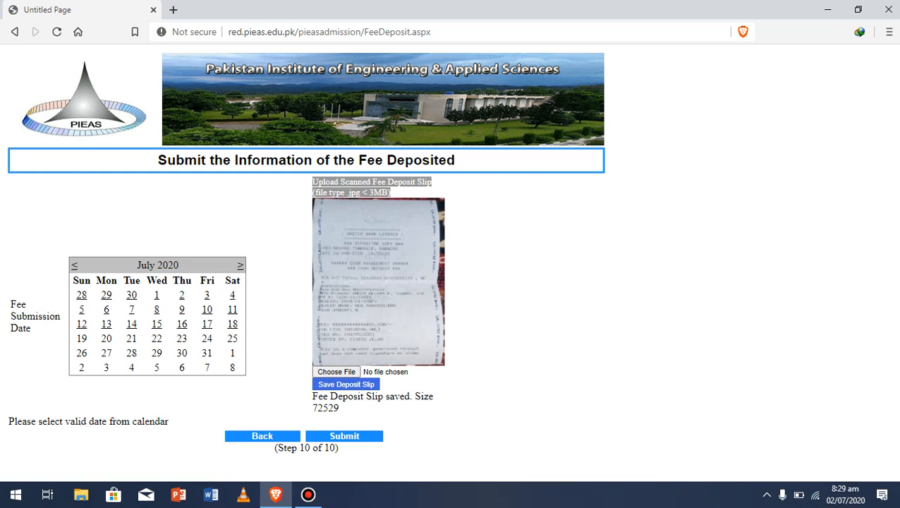
{"action": "left_click", "coordinate": [344, 435]}
{"action": "mouse_move", "coordinate": [308, 494]}
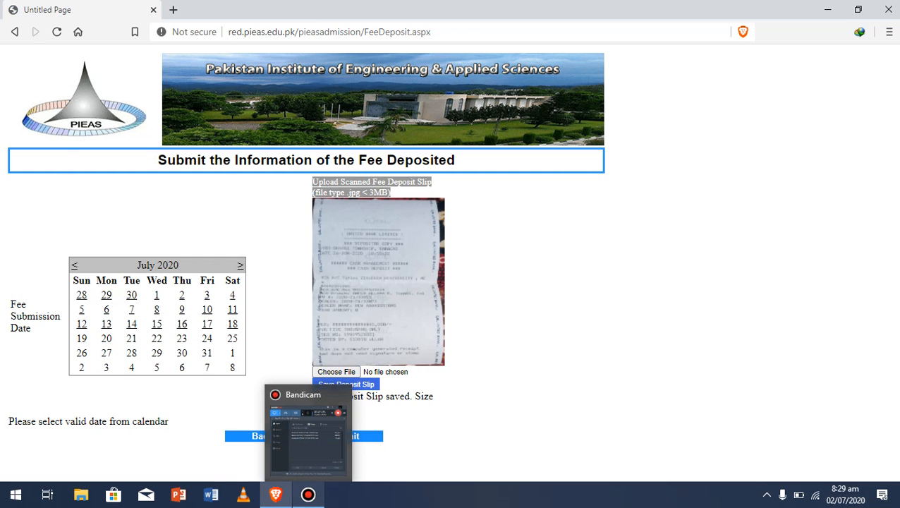
{"action": "left_click", "coordinate": [308, 495]}
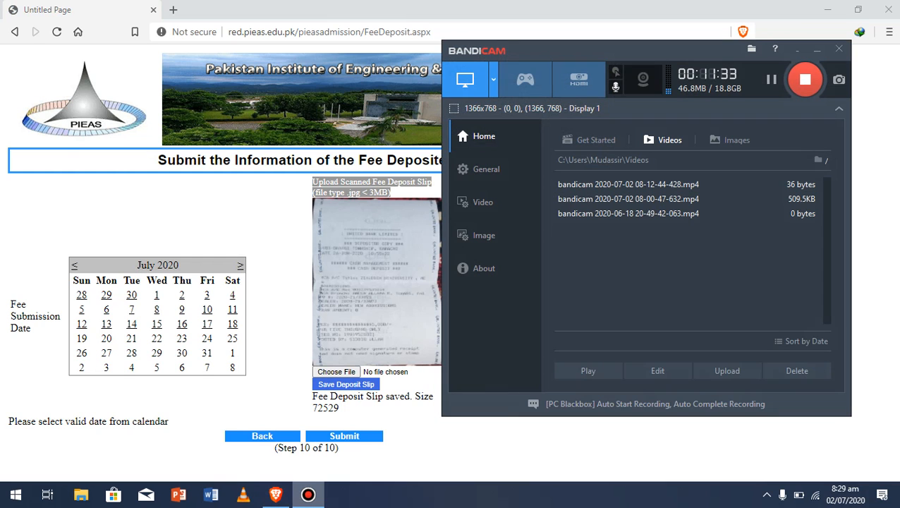